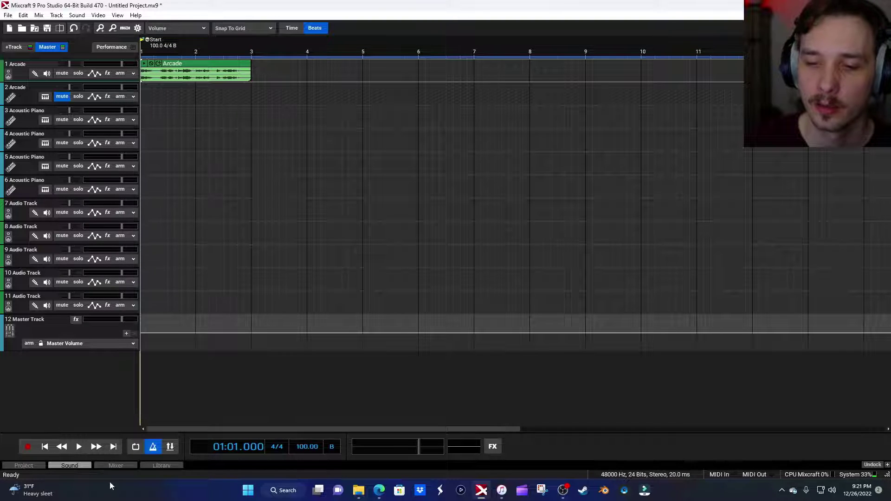
Play back the Arcade clip on track 1, and return the playhead to the start.
left_click(80, 446)
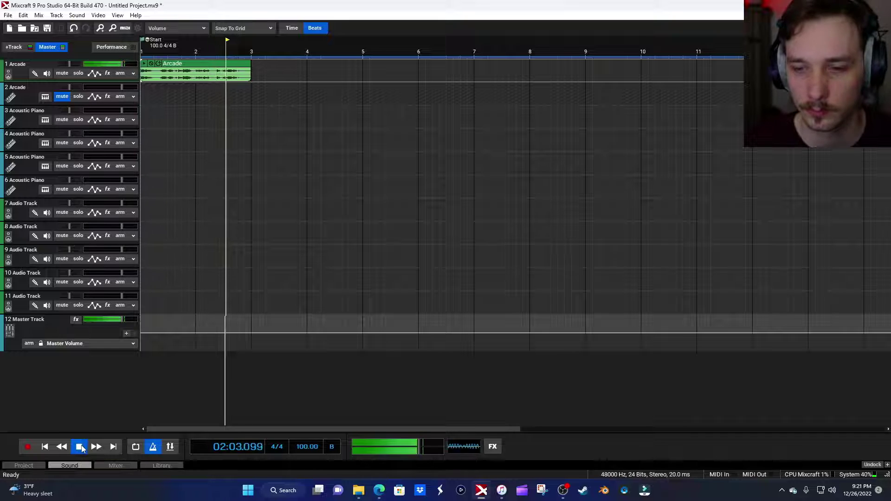
left_click(45, 445)
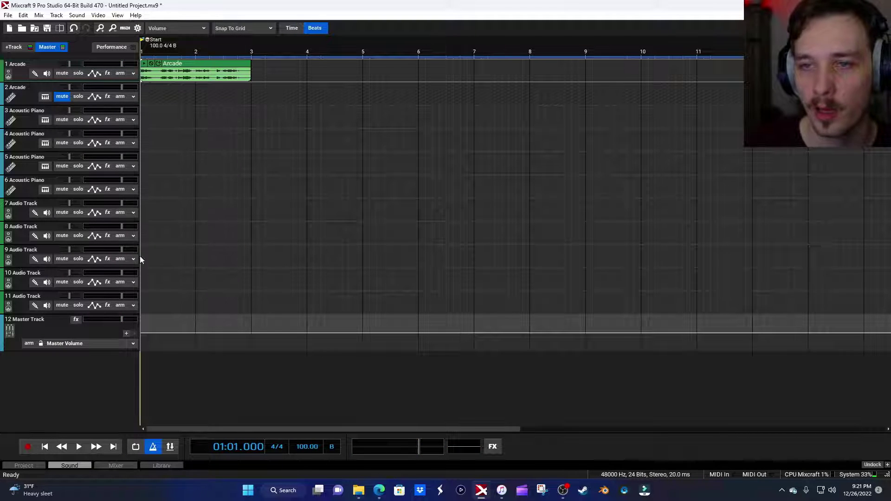
Insert a send track directly below the Arcade audio track and rename it Verb.
right_click(27, 101)
mouse_move(172, 106)
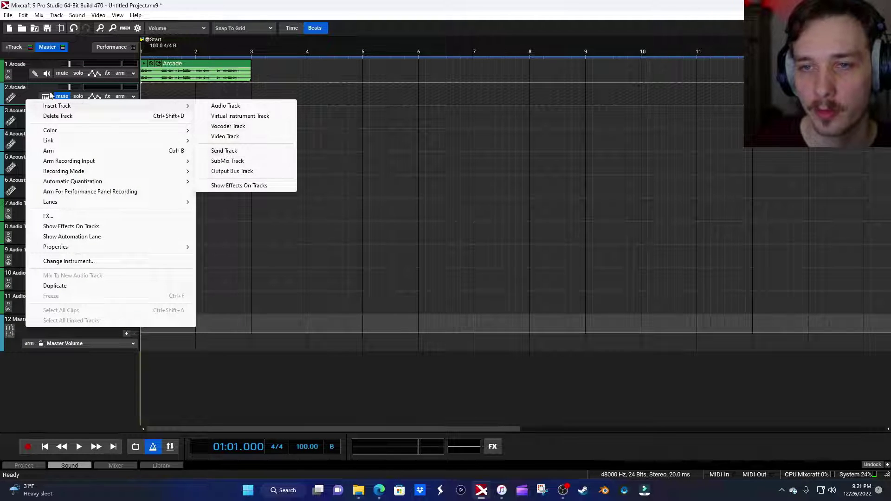
left_click(29, 93)
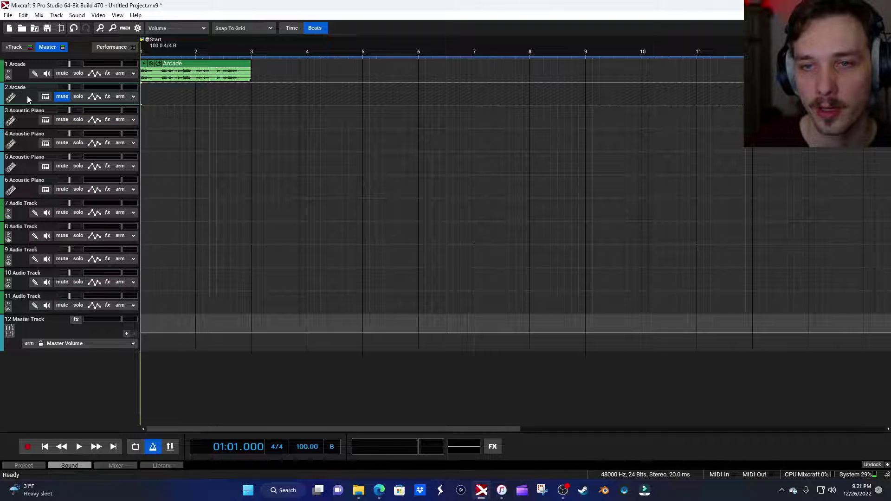
right_click(27, 96)
mouse_move(187, 105)
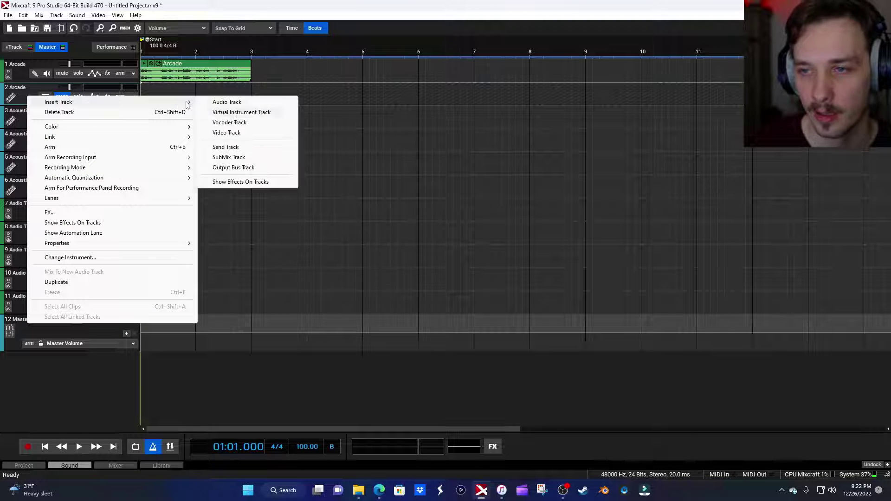
left_click(229, 148)
double_click(23, 87)
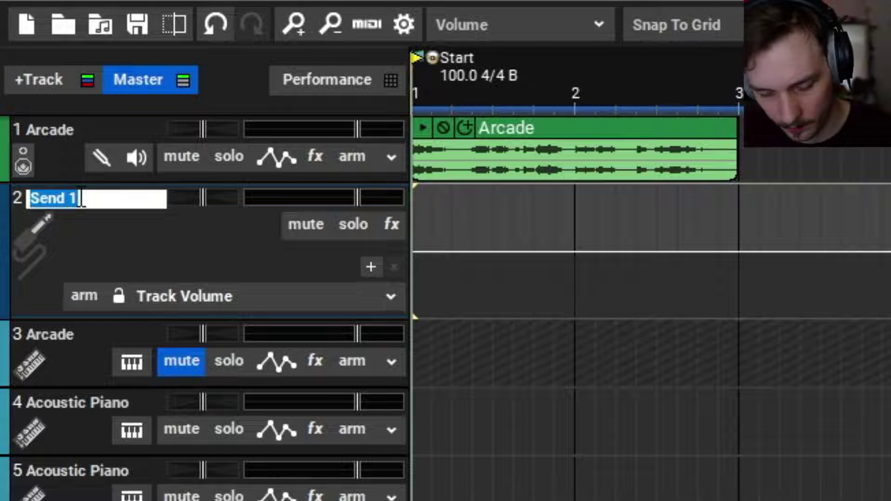
type("Verb")
key("Return")
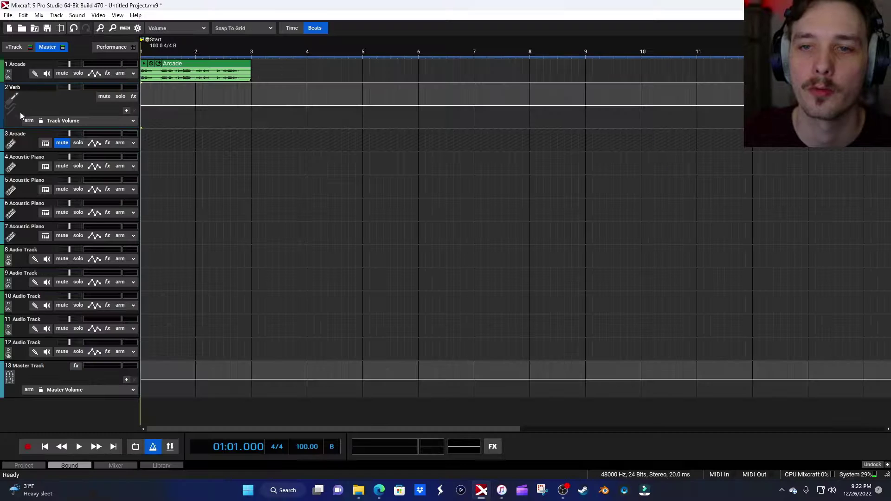
Insert a second send track directly below the Verb track and rename it Delay.
right_click(26, 138)
mouse_move(172, 145)
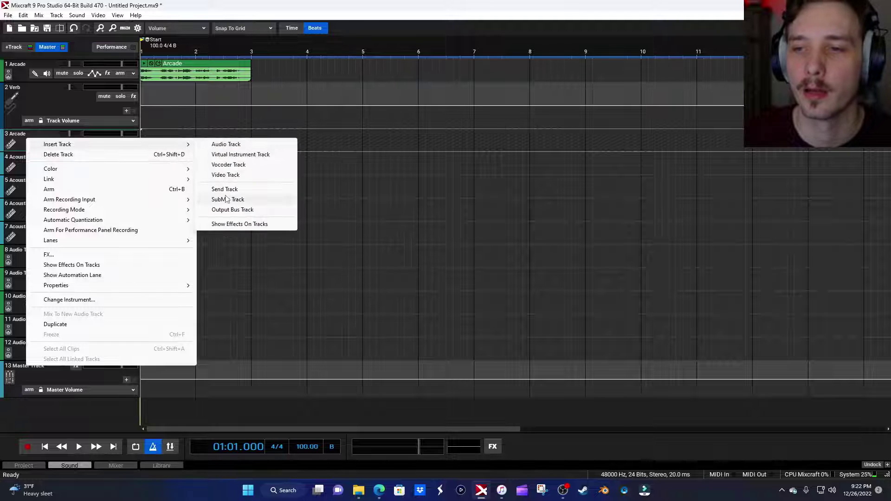
left_click(225, 189)
double_click(27, 135)
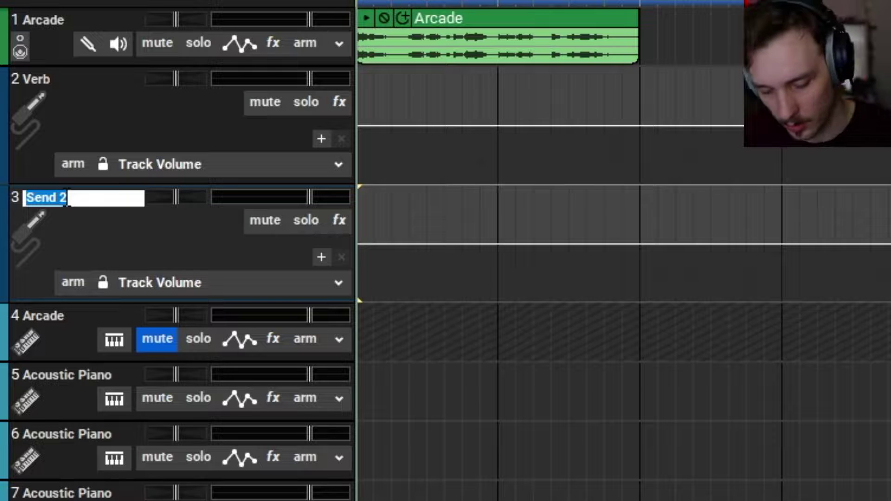
type("elay")
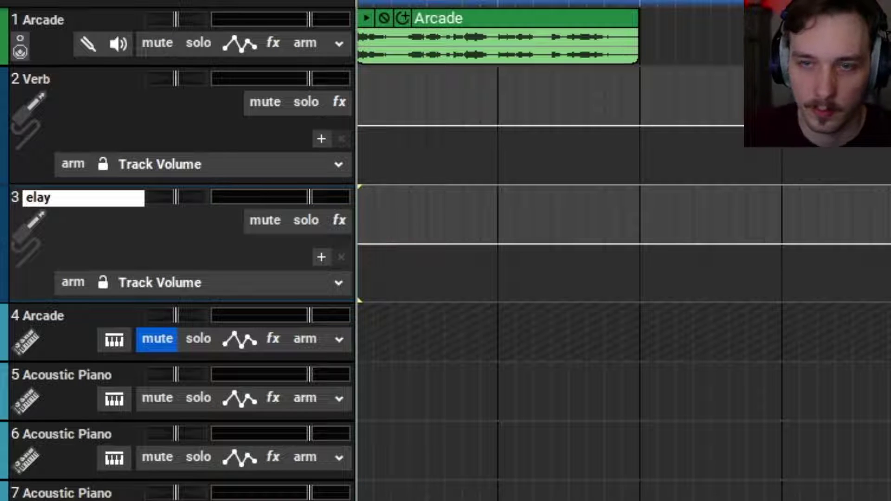
key("BackSpace")
key("BackSpace")
key("BackSpace")
key("BackSpace")
type("Delay")
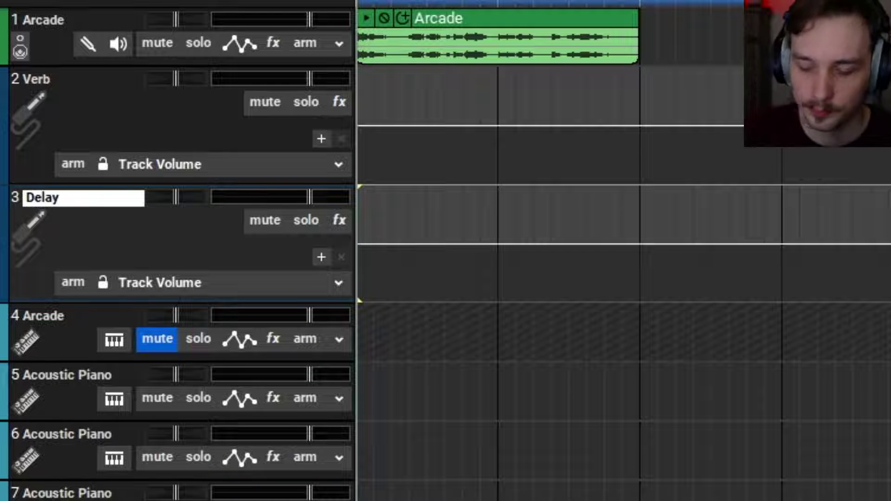
key("Return")
left_click(9, 15)
mouse_move(56, 15)
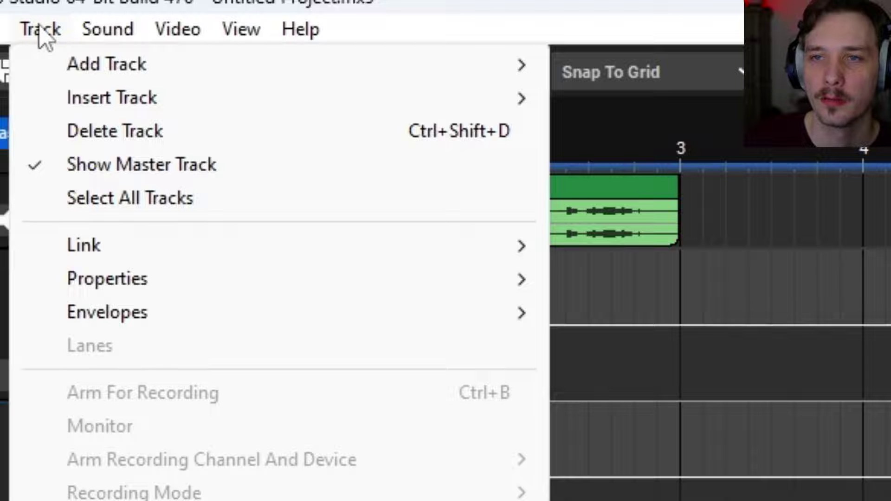
mouse_move(139, 107)
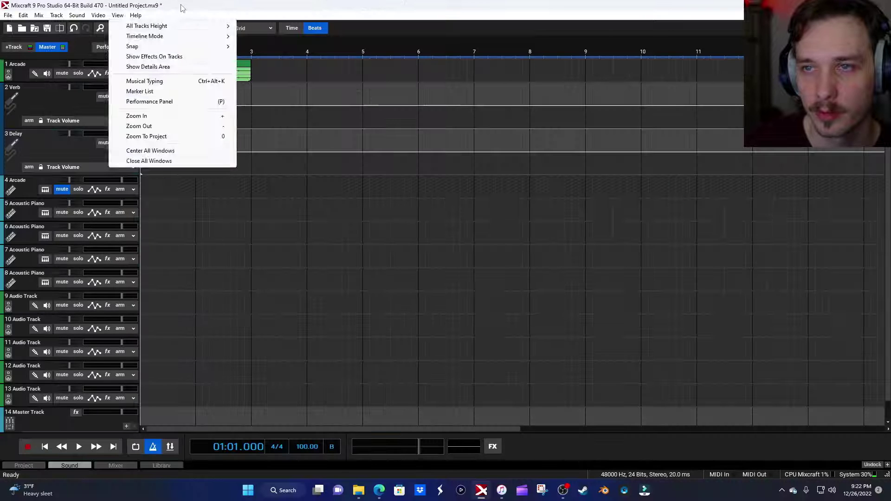
left_click(258, 141)
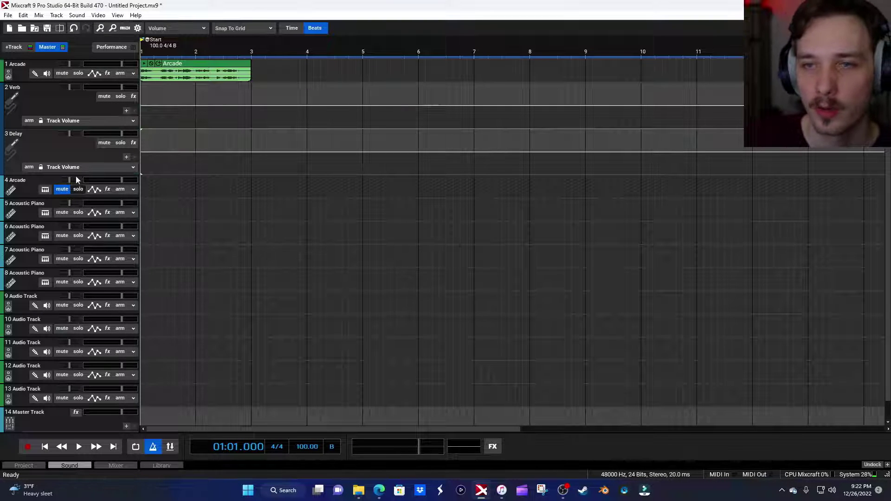
Load the RVerb Stereo reverb effect on the Verb send track from the recently used effects.
left_click(133, 96)
left_click(236, 113)
mouse_move(304, 135)
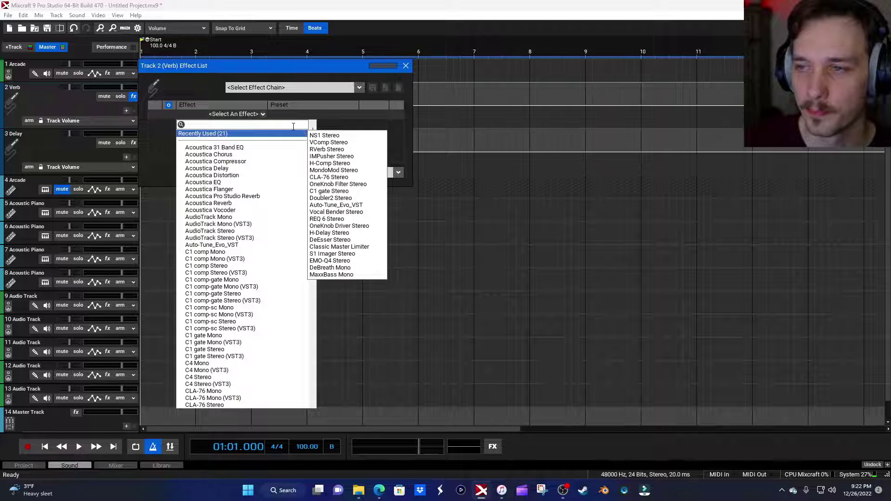
left_click(293, 126)
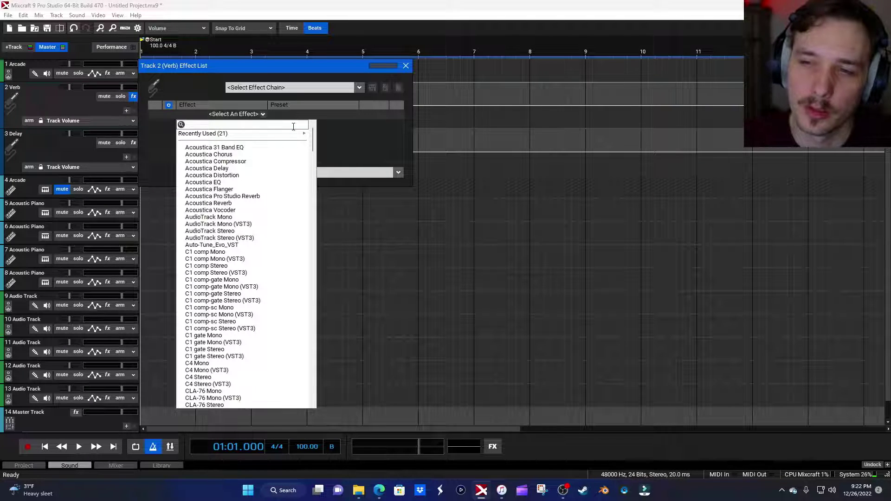
mouse_move(300, 134)
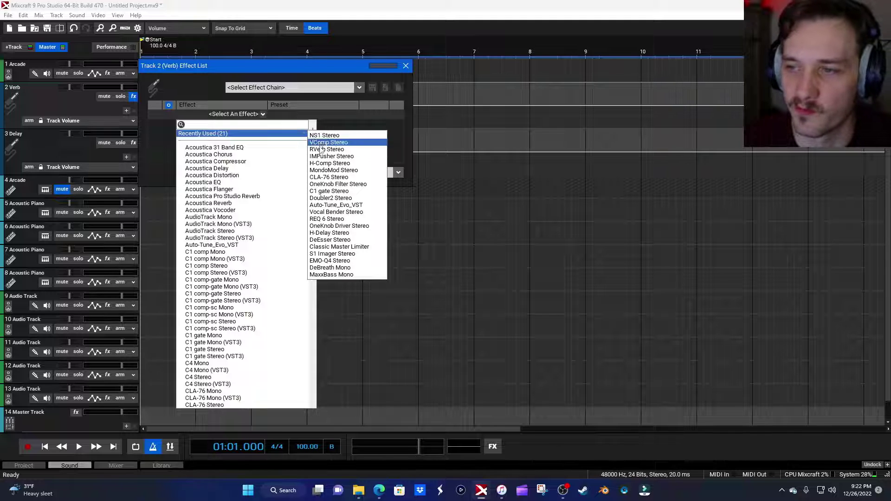
left_click(320, 149)
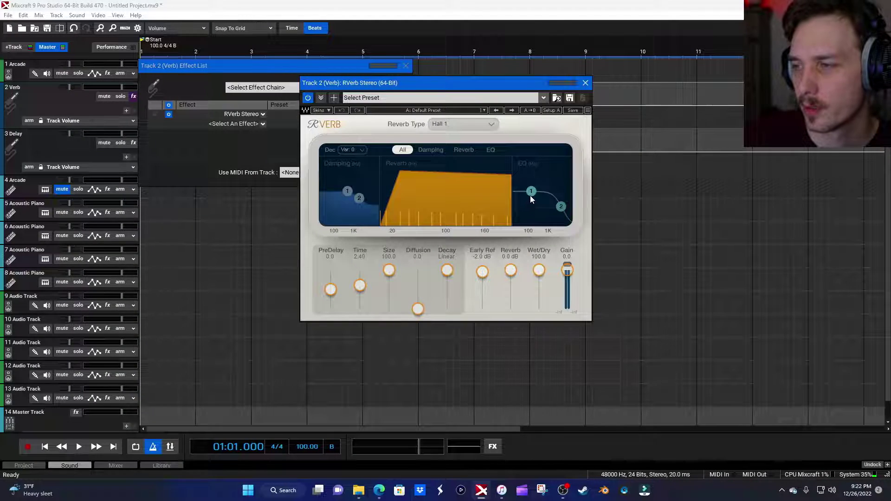
Set RVerb's Wet/Dry to 100, move its window aside, and close the Verb track's effect list.
left_click_drag(531, 91, 648, 99)
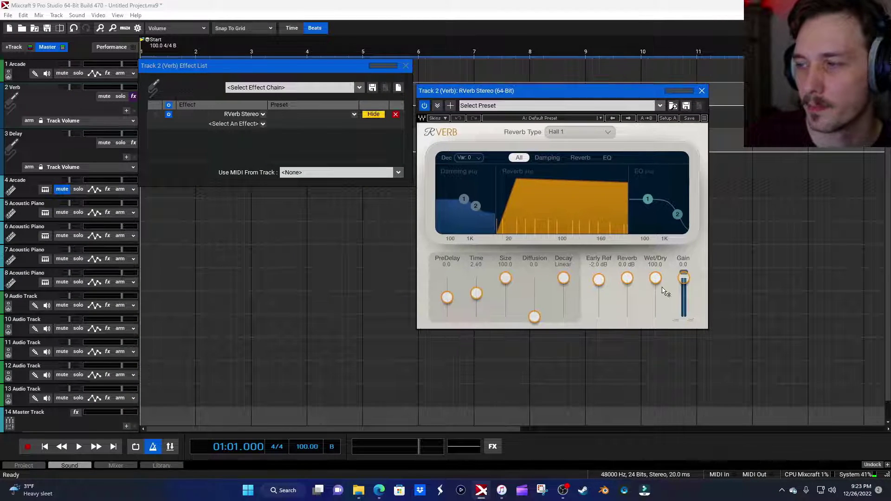
mouse_move(655, 278)
left_mouse_down()
mouse_move(655, 312)
mouse_move(655, 278)
left_mouse_up()
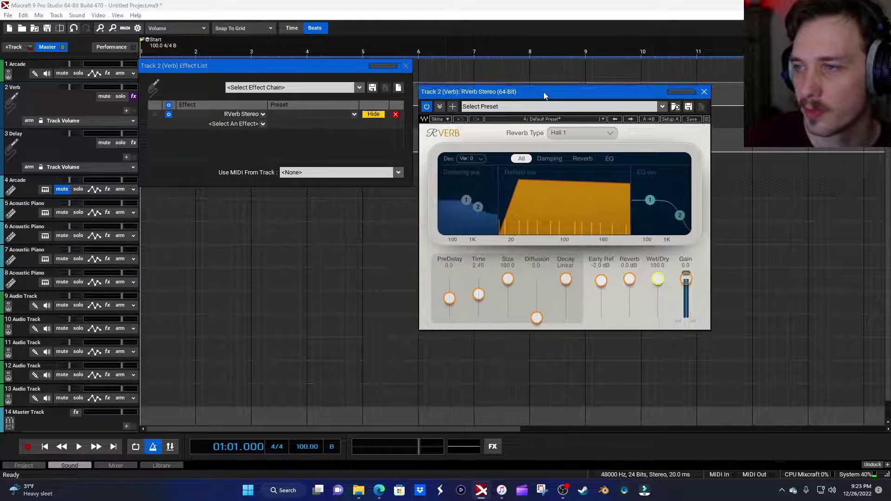
left_click_drag(544, 92, 577, 103)
left_click(406, 66)
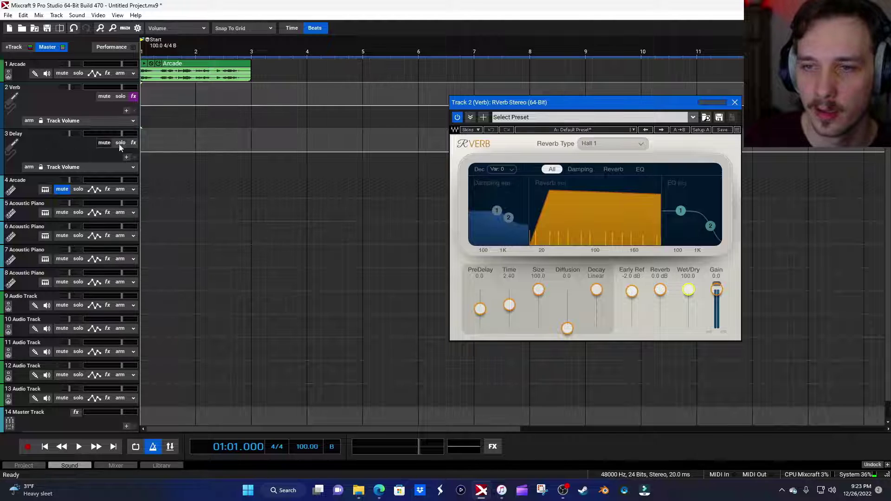
Load the H-Delay Stereo effect on the Delay send track and move its window clear of RVerb's controls.
left_click(133, 142)
mouse_move(289, 183)
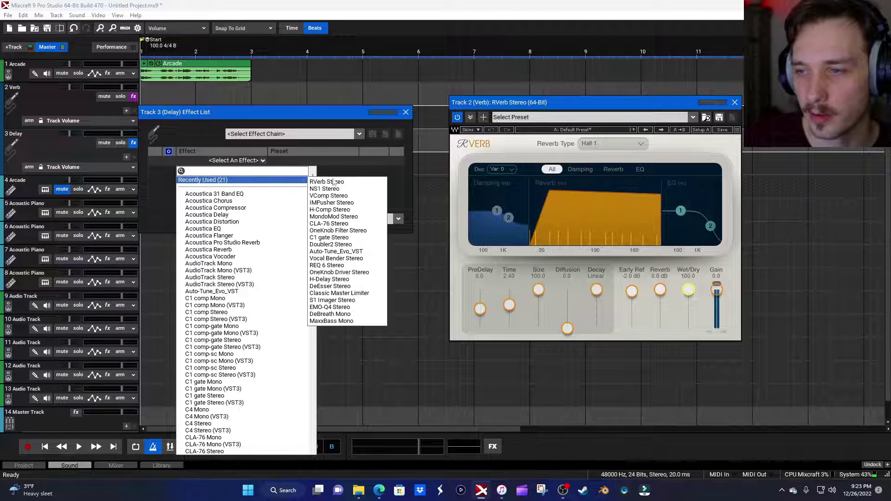
left_click(333, 279)
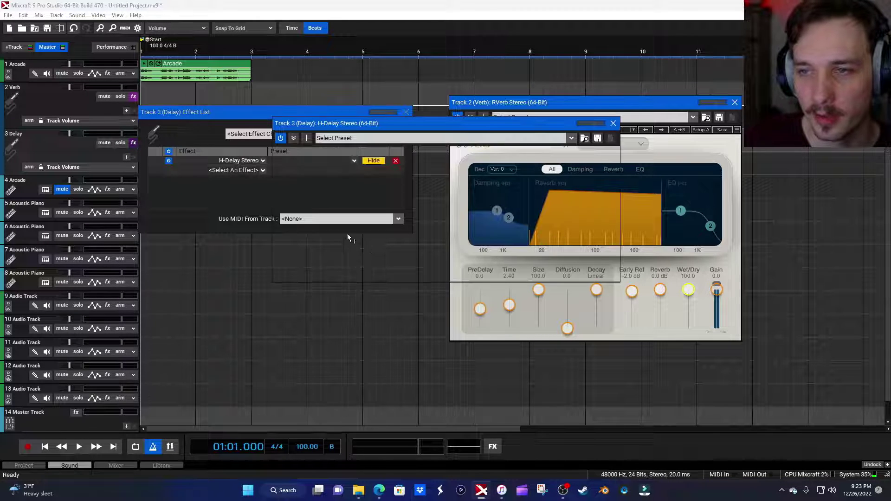
left_click_drag(460, 134, 383, 135)
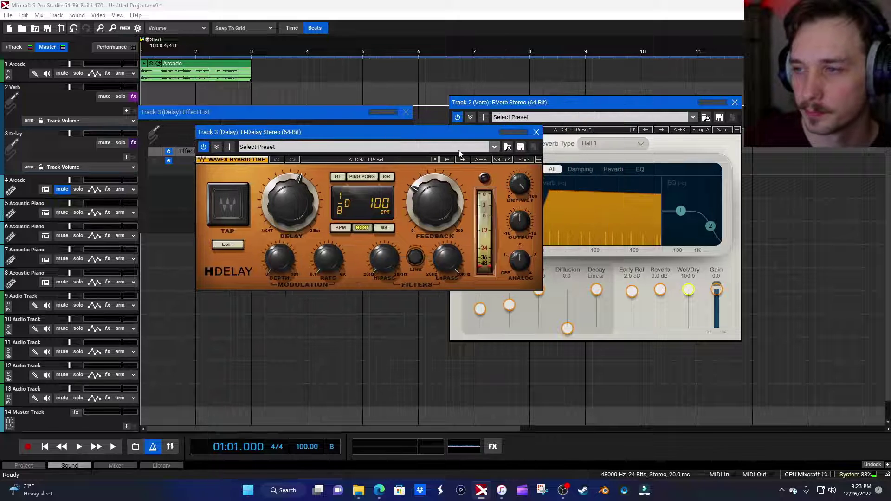
Set H-Delay to BPM sync with a 1/4 delay and lower feedback, and close its window and the Delay track's effect list.
left_click(344, 229)
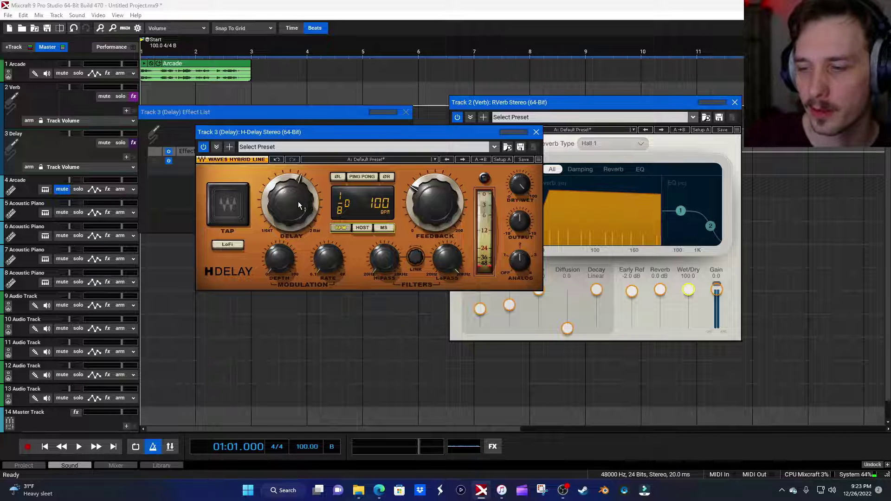
left_click_drag(296, 214, 298, 198)
left_click_drag(432, 206, 432, 218)
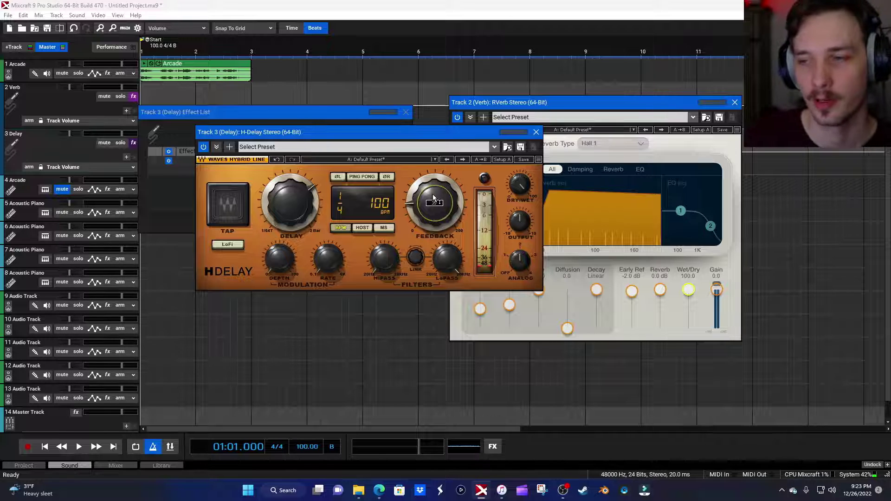
left_click(537, 132)
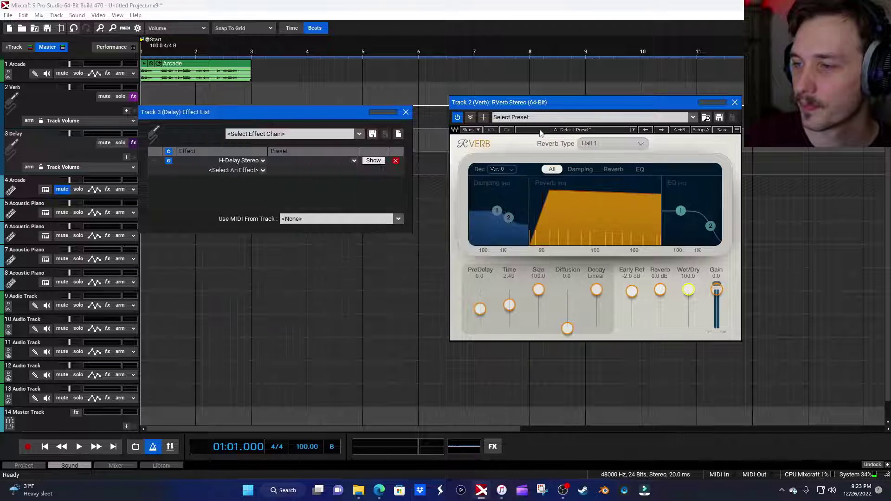
left_click(374, 160)
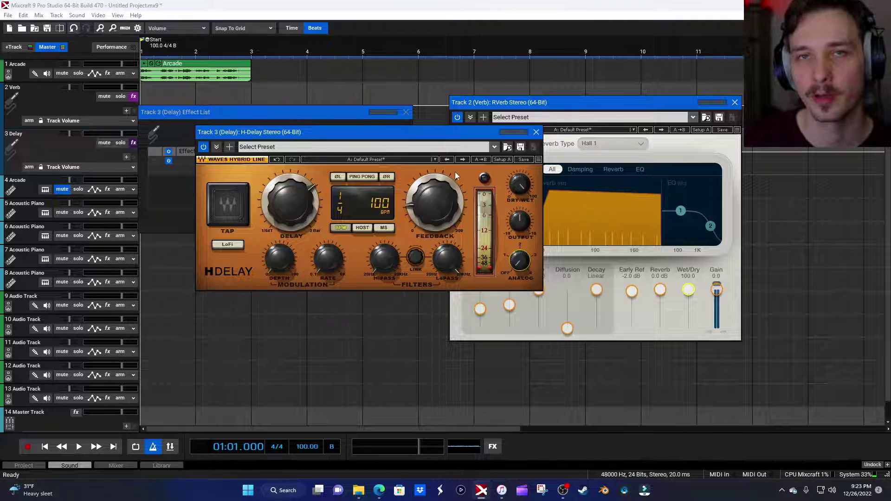
left_click(536, 133)
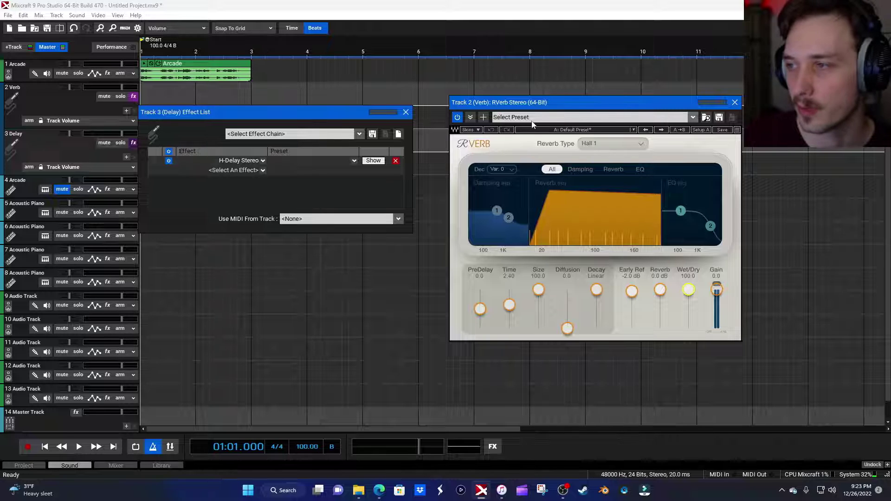
left_click(405, 113)
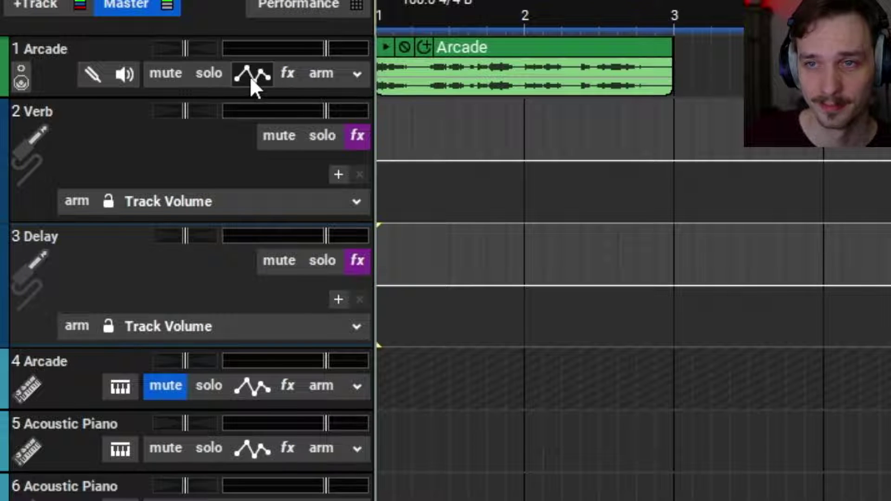
Show the automation lane of the Arcade audio track and assign it to the (2) Verb send.
left_click(250, 76)
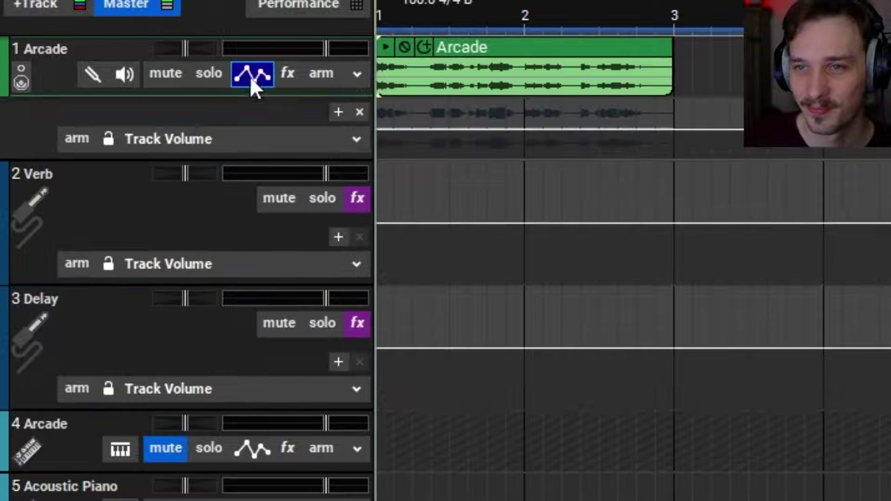
left_click(185, 138)
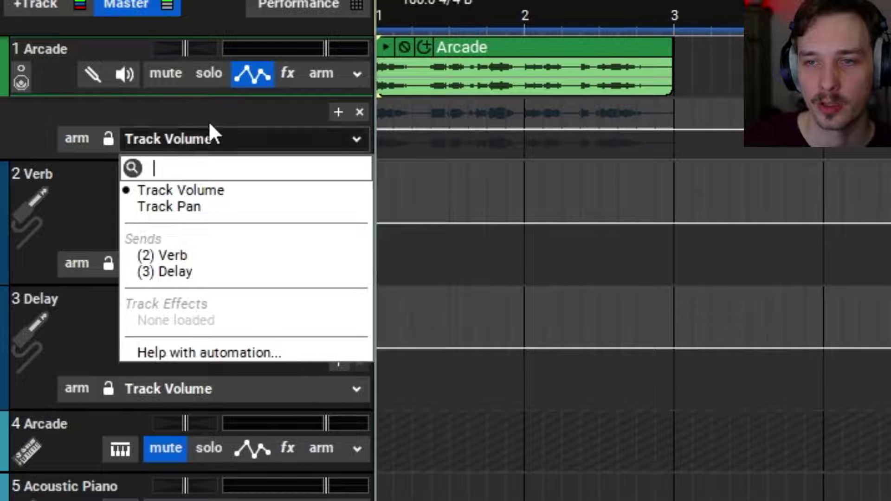
left_click(245, 107)
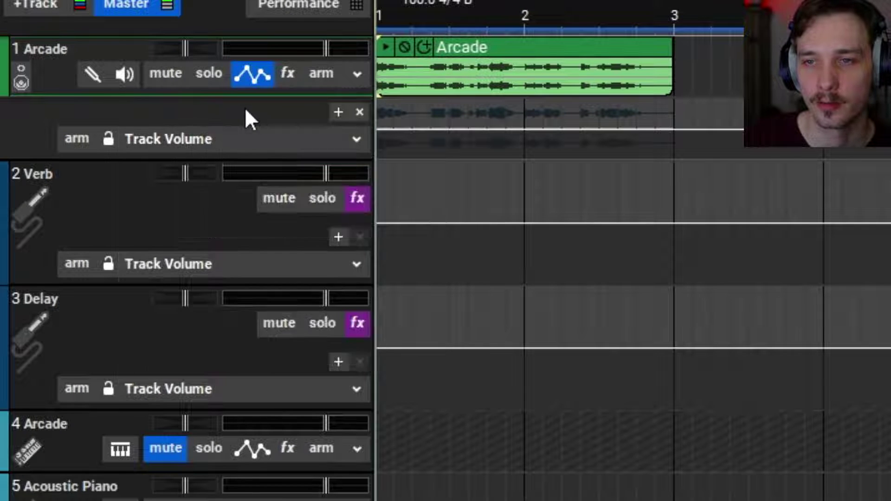
left_click(241, 144)
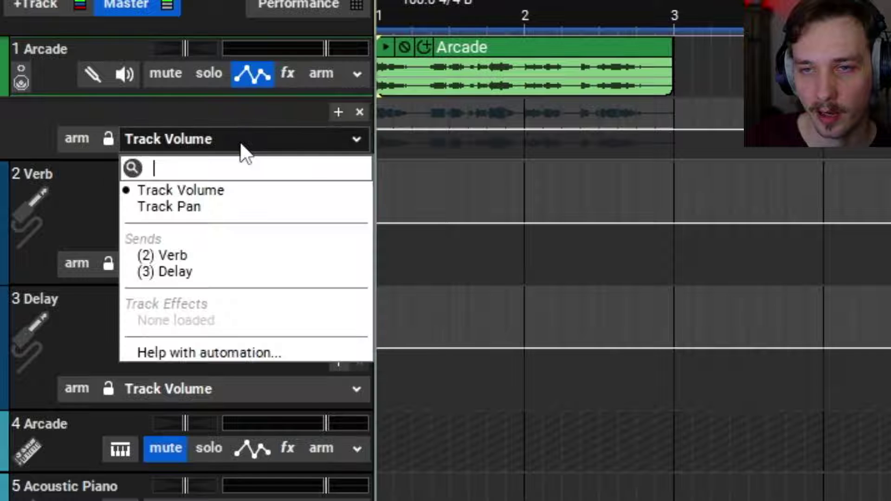
left_click(193, 258)
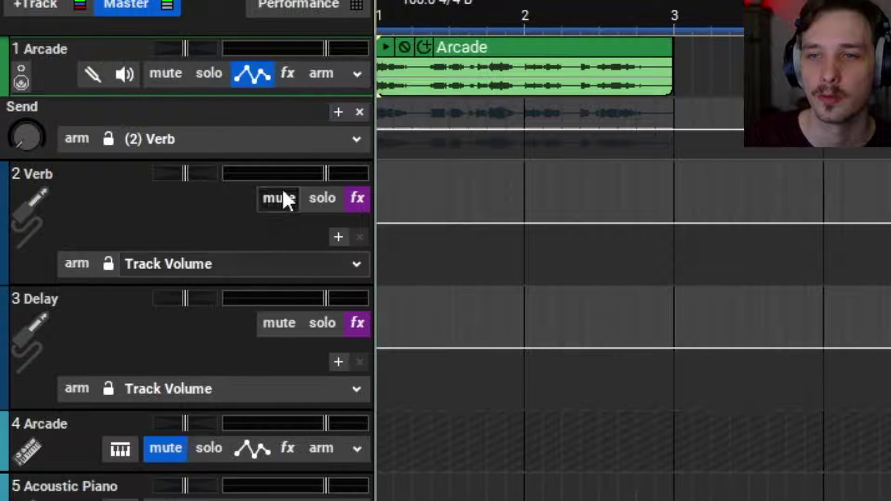
Lower the Arcade audio track's (2) Verb send line to zero and increase the track's height for easier automation editing.
left_click_drag(26, 137, 34, 155)
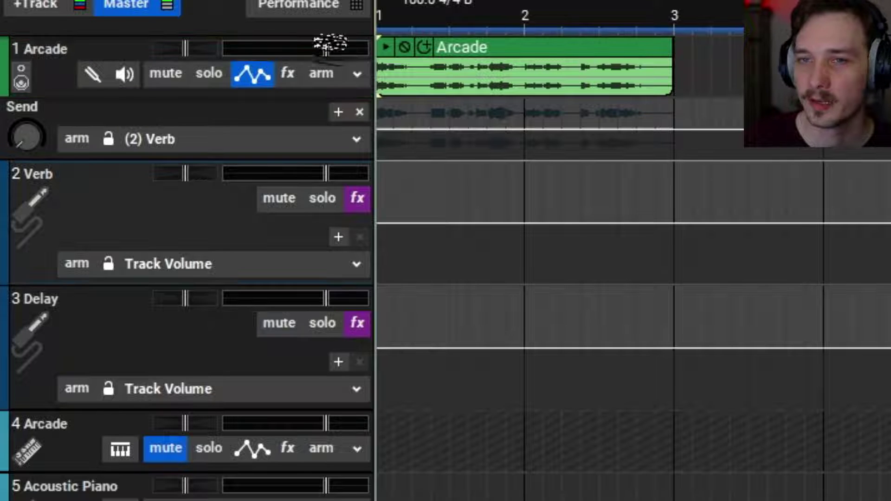
left_click_drag(57, 125, 51, 153)
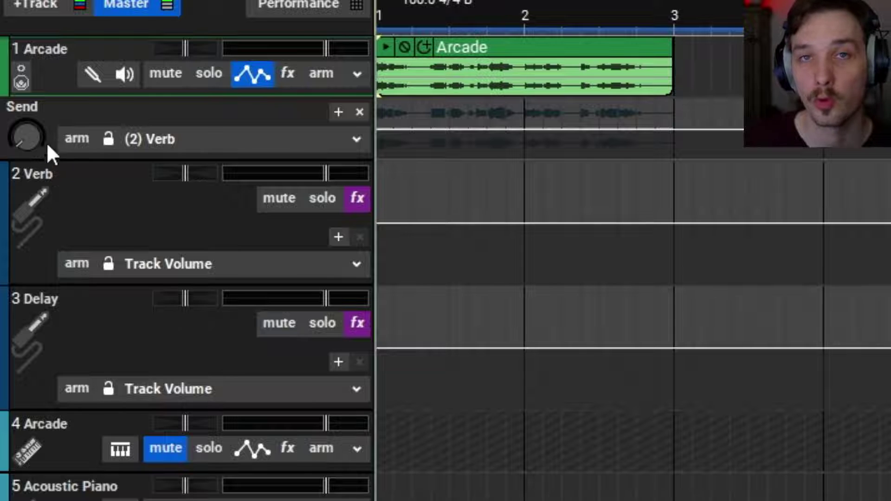
mouse_move(46, 139)
left_mouse_down()
mouse_move(43, 116)
mouse_move(50, 139)
left_mouse_up()
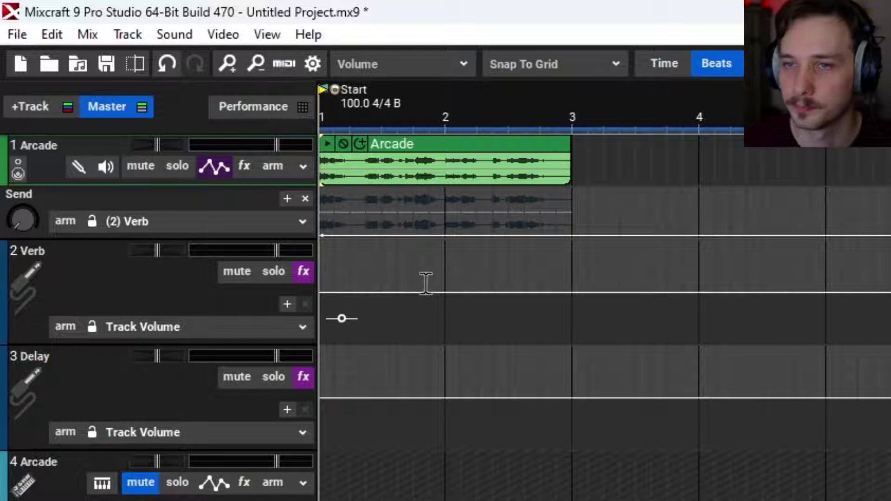
left_click_drag(298, 235, 283, 422)
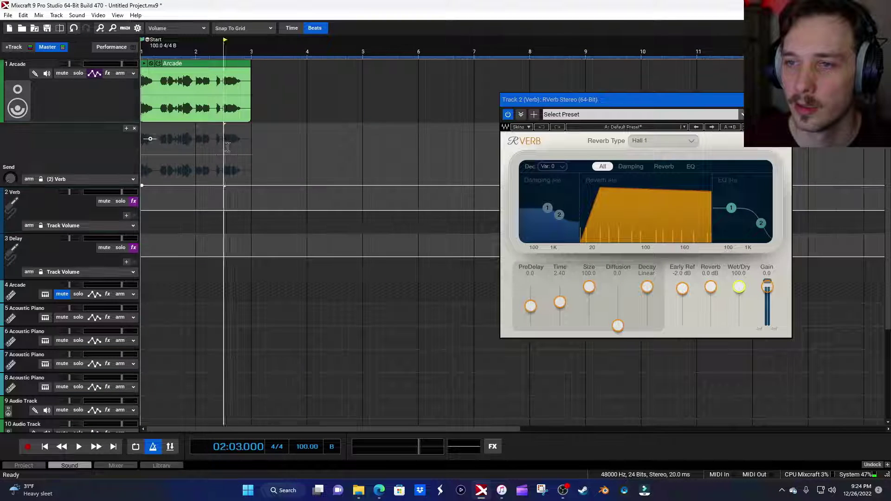
Move the RVerb window below Arcade's send automation lane and return the playhead to the start of the project.
key("plus")
left_click_drag(544, 100, 575, 196)
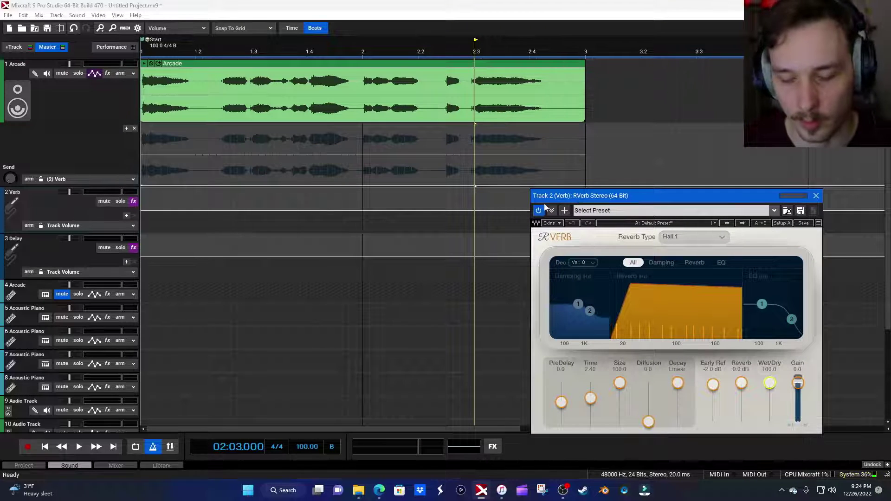
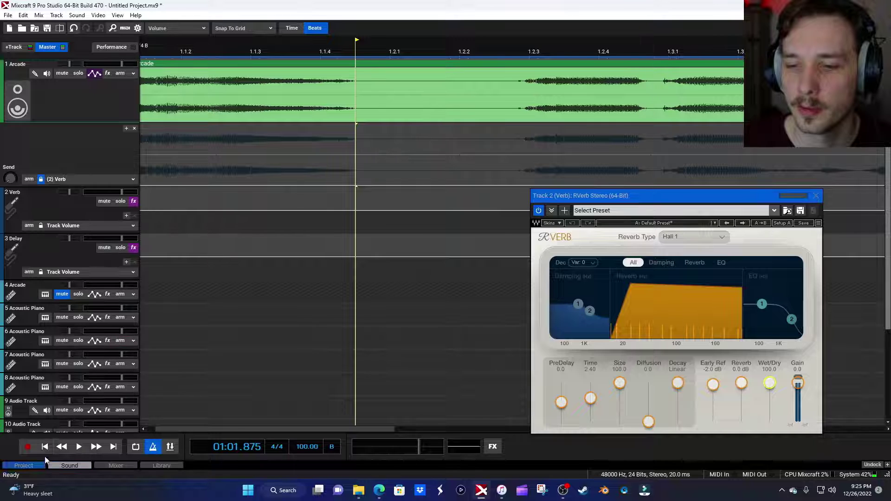
left_click(44, 447)
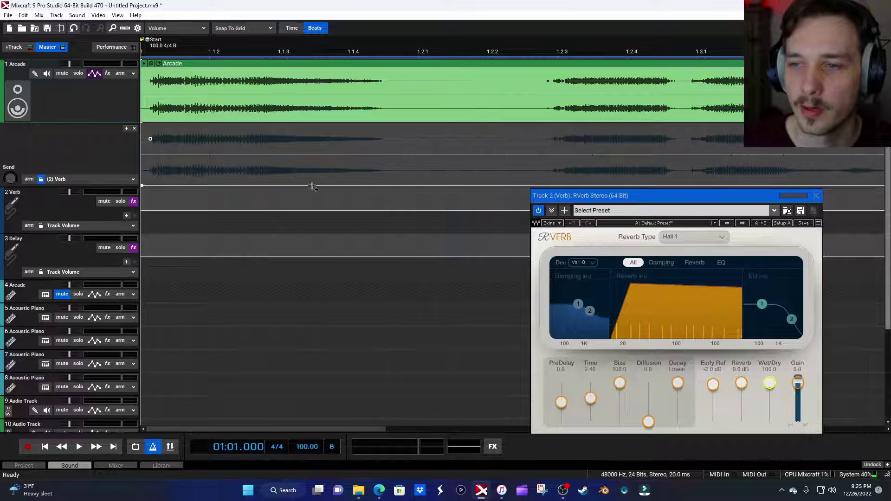
Shape a Verb send swell on Arcade's first phrase, peaking about halfway up the lane and falling to zero just past 1.2.1.
right_click(437, 188)
left_click(436, 185)
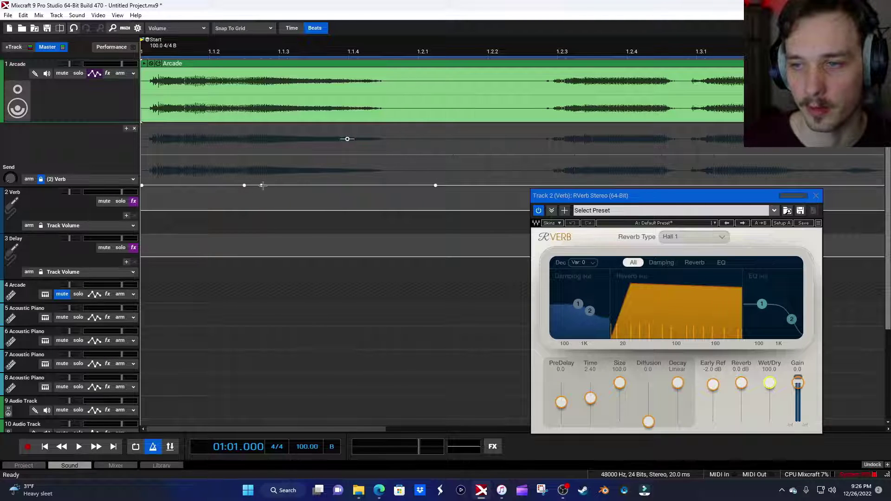
key("ctrl+z")
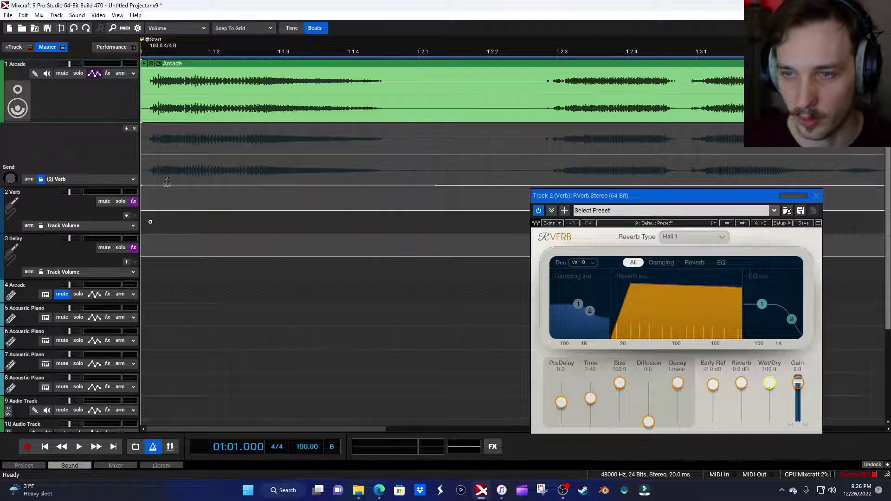
key("ctrl+y")
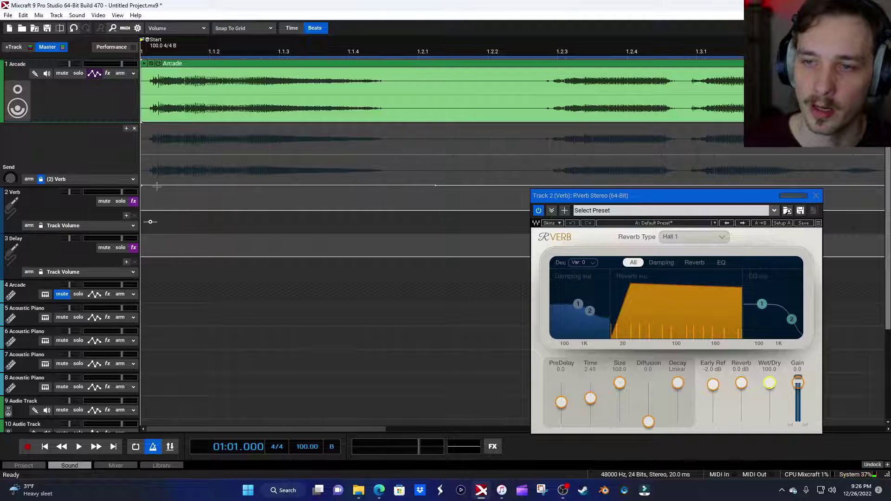
left_click_drag(157, 186, 156, 154)
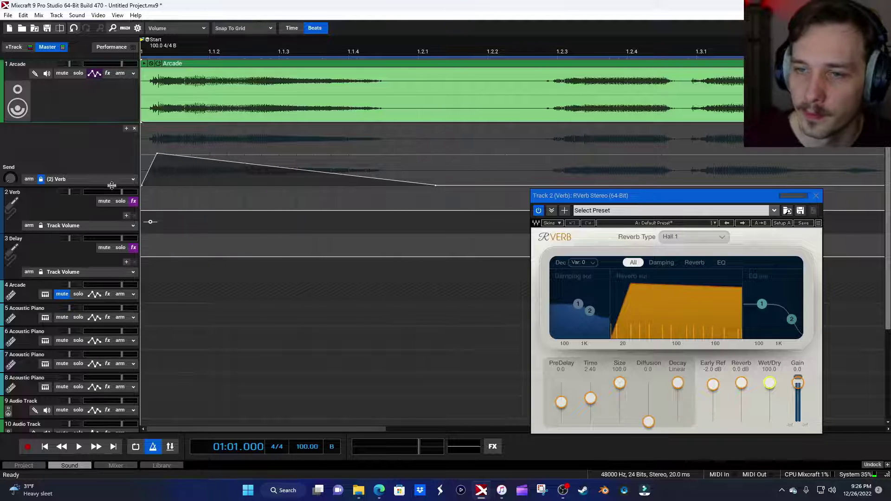
left_click(296, 169)
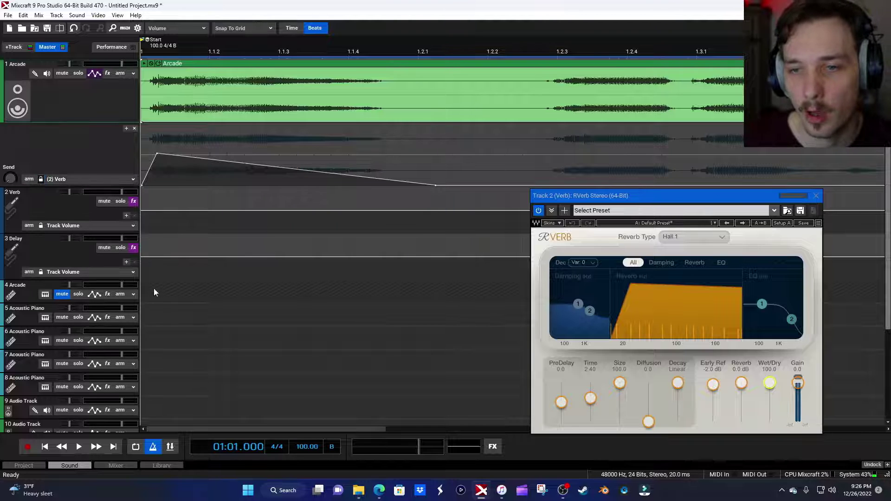
Play the start of the Arcade clip twice to audition the reverb on the first phrase.
left_click(79, 446)
key("space")
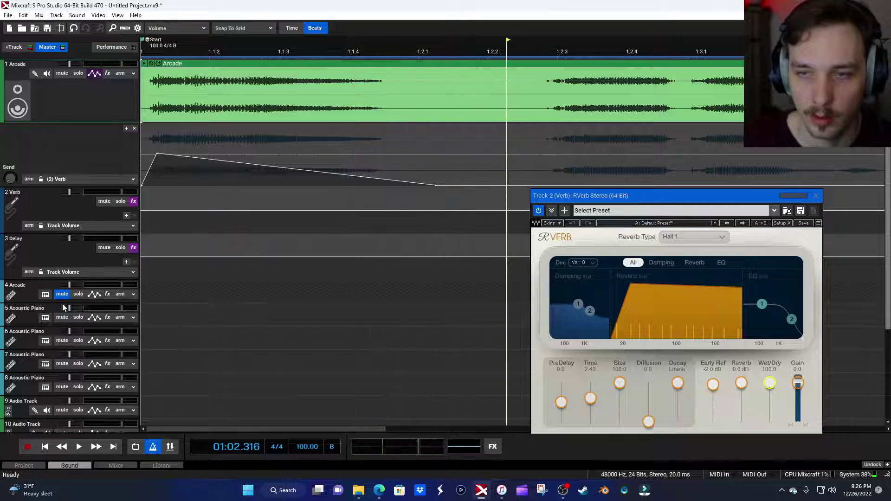
left_click(44, 447)
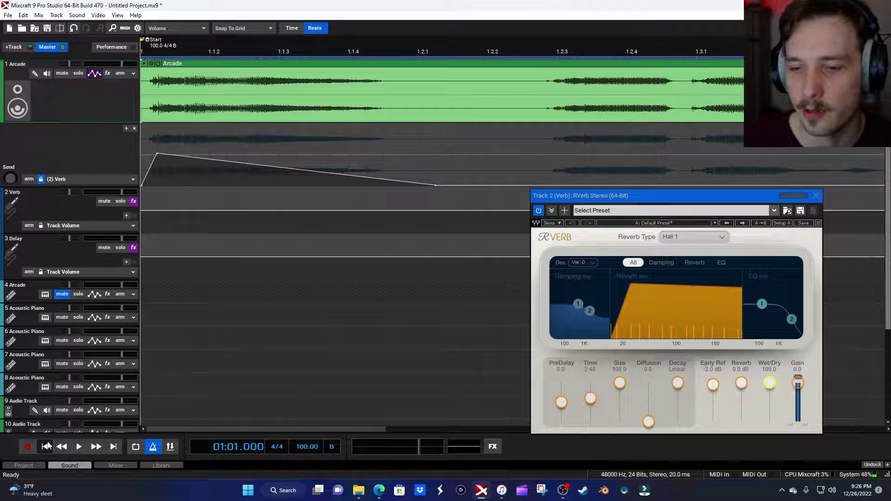
left_click(79, 447)
left_click(79, 447)
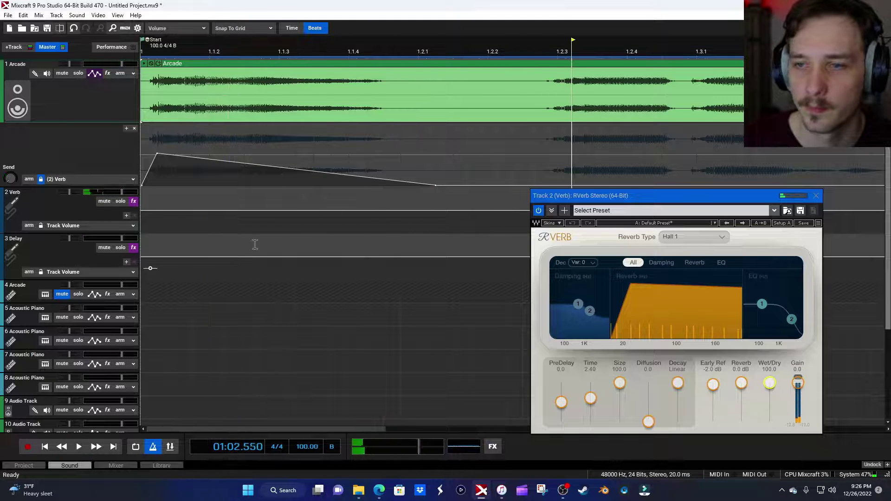
Lower the first Verb send peak to about 30% of the lane height and play from the start.
left_click_drag(157, 153, 156, 167)
left_click(45, 446)
left_click(79, 447)
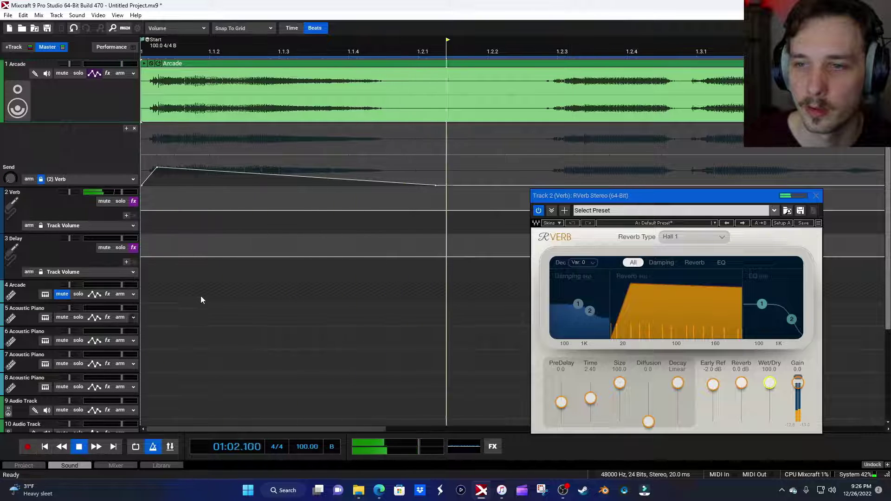
Close the RVerb window and play the Arcade clip from the start to check the softened first reverb swell.
left_click(816, 195)
scroll(510, 204, "down", 4)
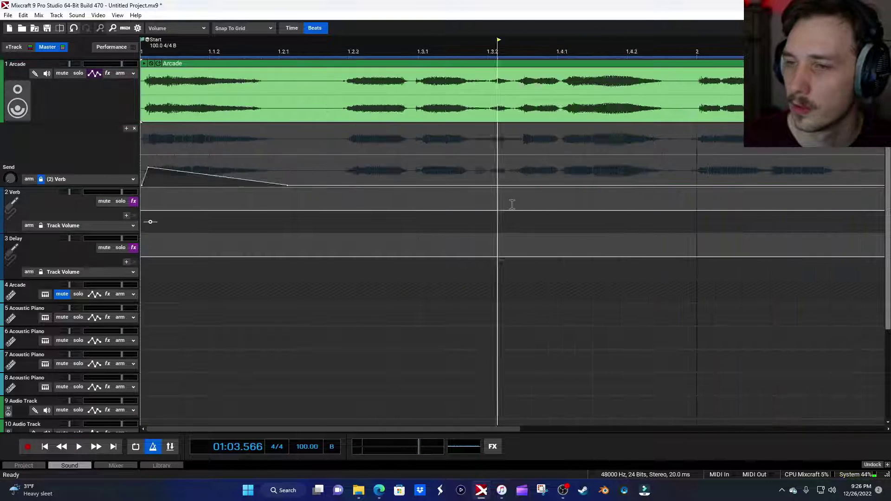
scroll(510, 205, "down", 2)
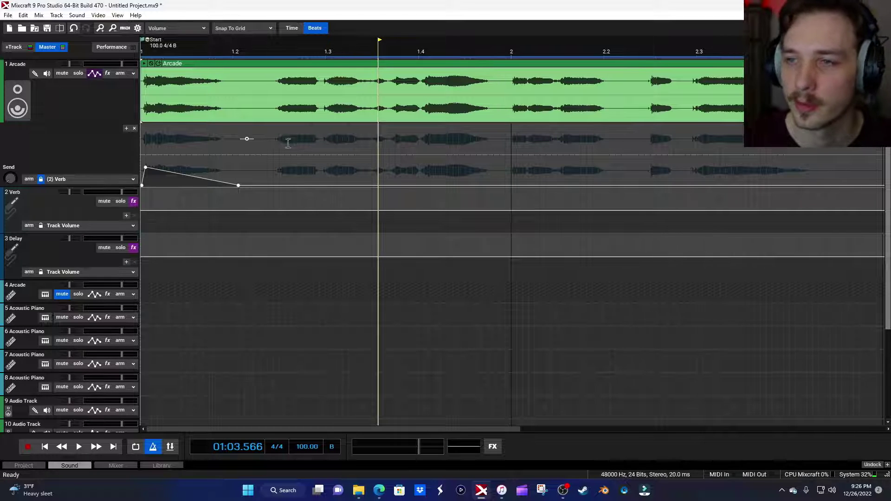
left_click(44, 447)
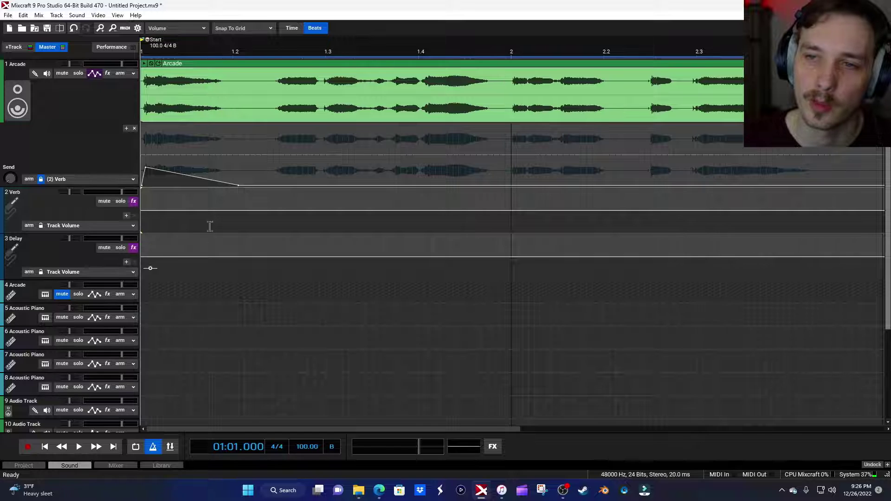
key("space")
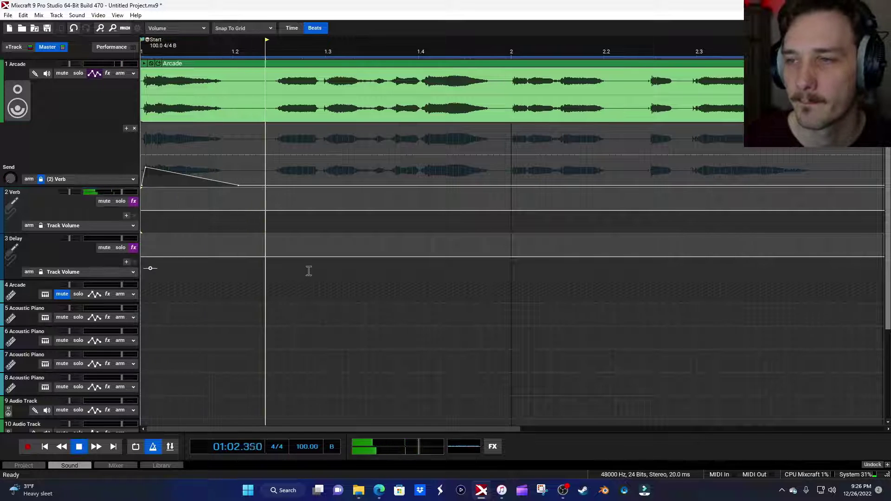
key("space")
Add a second Verb send swell starting just after 1.4.1, peaking about a third up the lane at 1.4.2, and ending before bar 2.
left_click(439, 176)
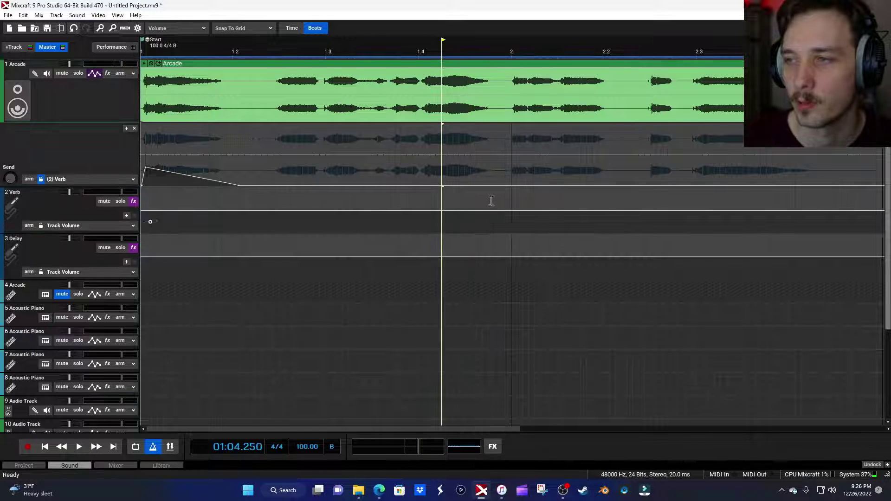
scroll(491, 199, "up", 3)
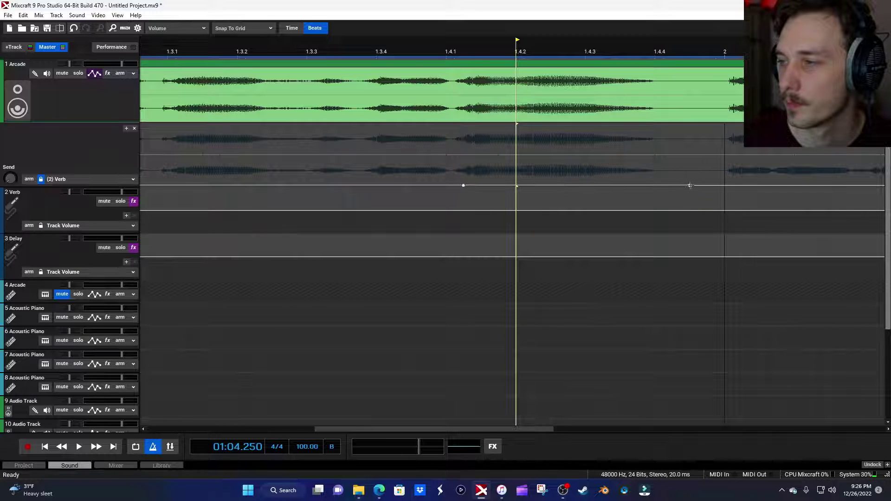
left_click_drag(515, 186, 516, 164)
scroll(513, 179, "down", 4)
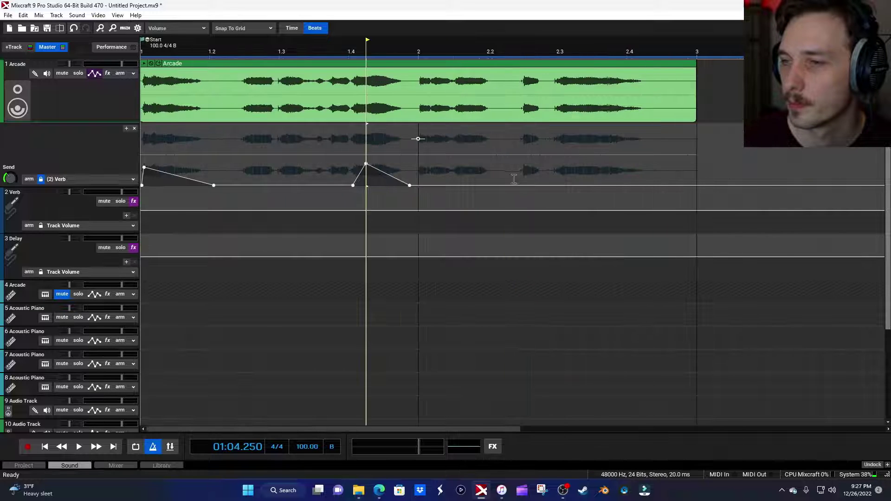
scroll(510, 180, "up", 2)
scroll(509, 181, "down", 1)
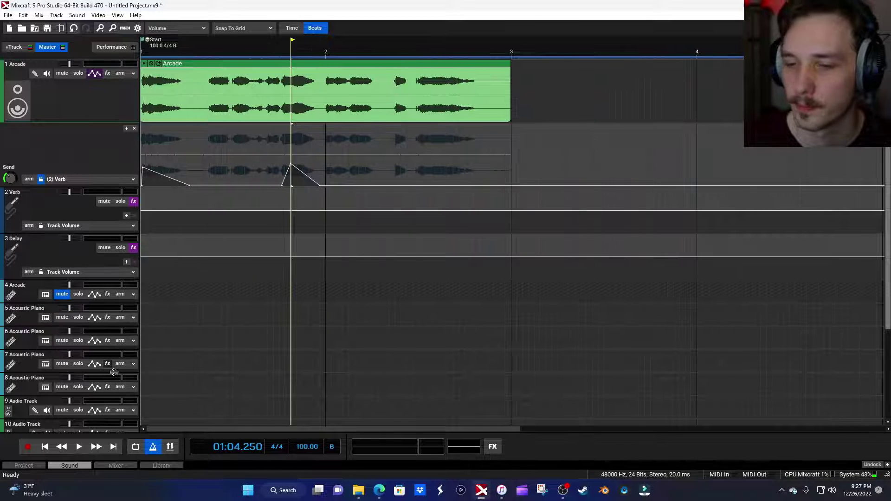
Play the Arcade clip from the start into bar 2 to audition both reverb swells.
left_click(45, 447)
left_click(79, 446)
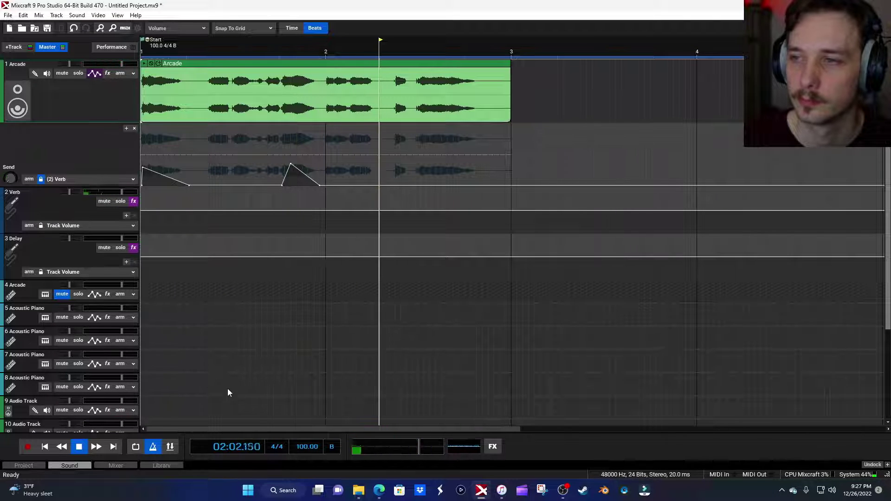
key("space")
Add a third Verb send swell starting at 2.3.1, peaking about 30% up the lane before 2.3.2, and ending past 2.4.3.
scroll(504, 187, "up", 5)
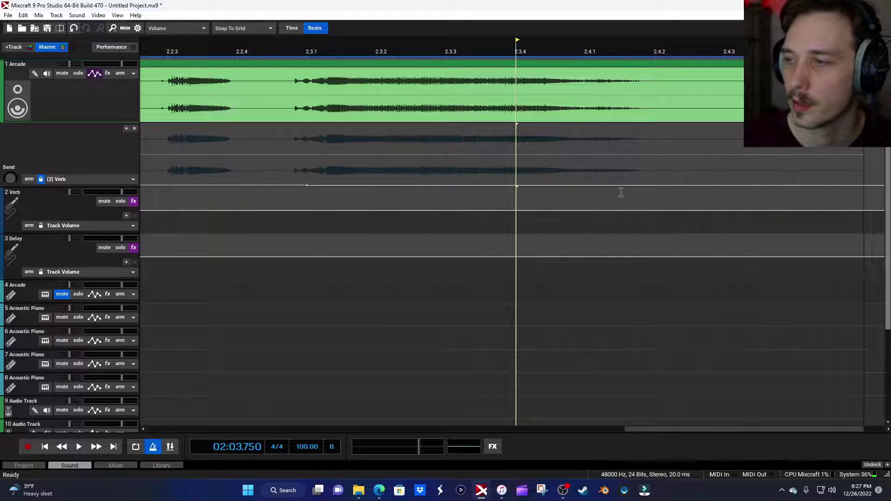
left_click(776, 186)
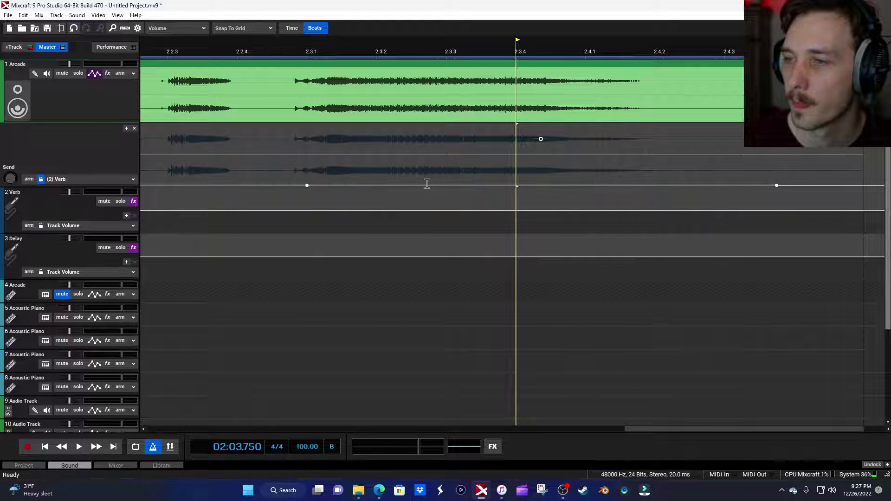
left_click(330, 173)
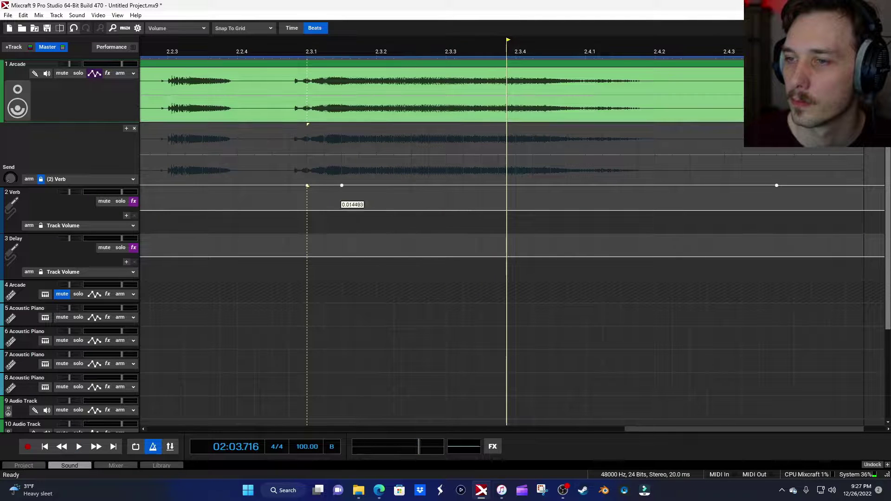
left_click_drag(343, 186, 341, 167)
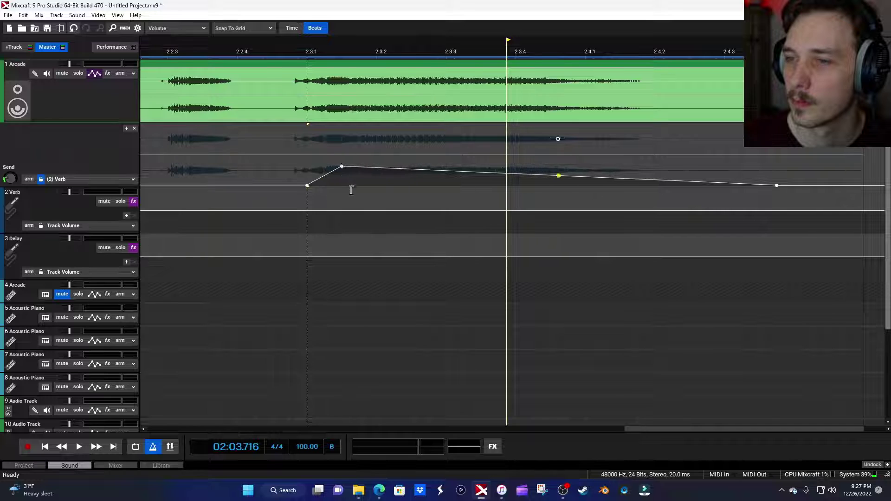
Play the whole Arcade clip to audition all three reverb swells, and return the playhead to the start.
scroll(348, 193, "down", 3)
left_click(44, 447)
key("space")
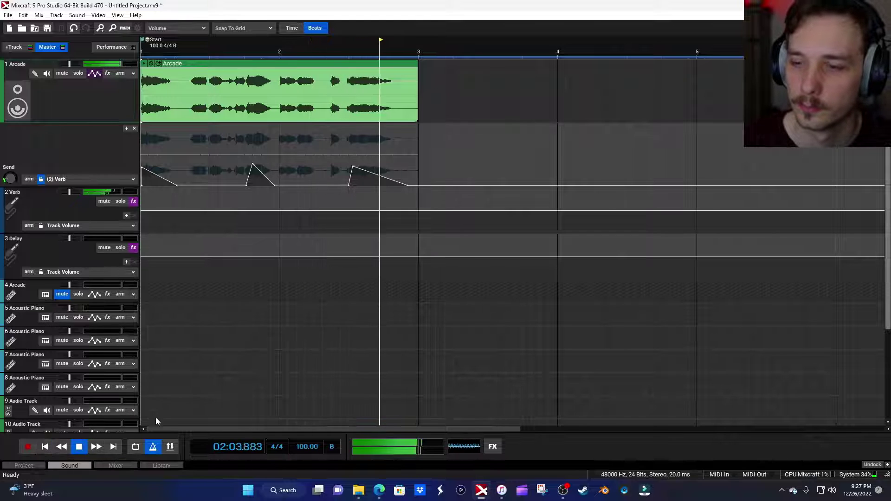
left_click(45, 447)
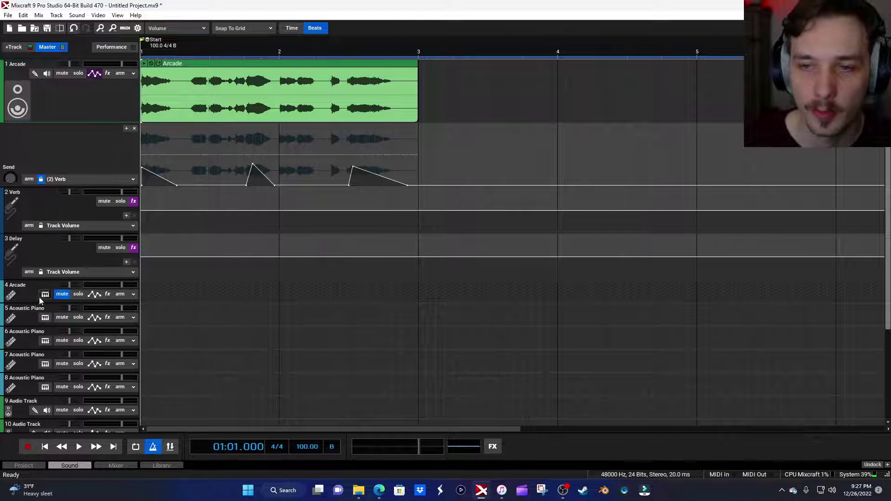
Show RVerb from the Verb track's effect list, place its window clear of the Arcade clip, and reopen the effect list.
left_click(133, 201)
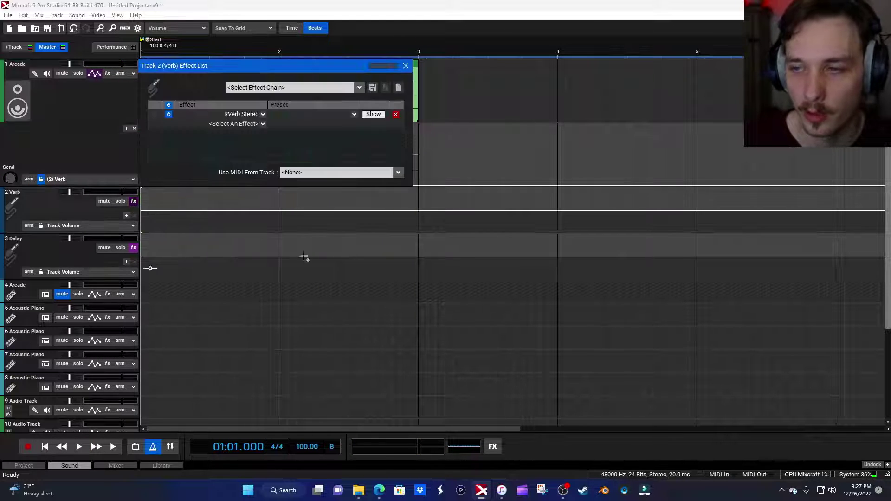
left_click(377, 115)
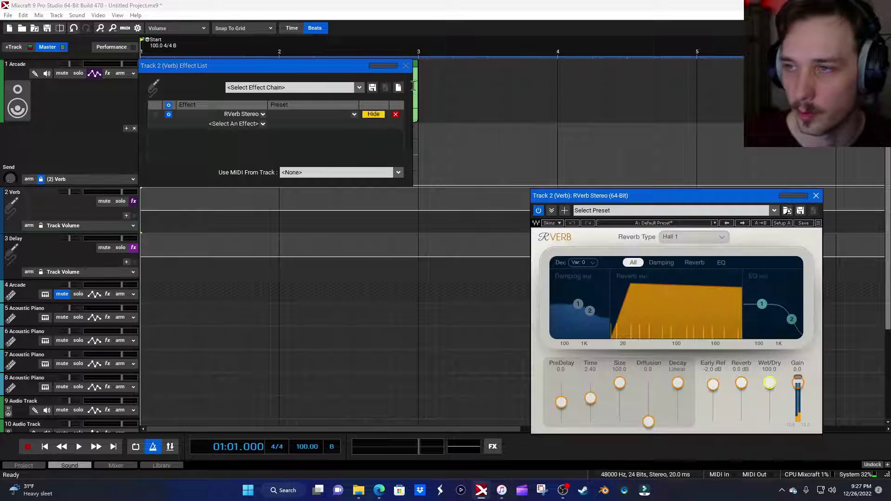
left_click(406, 66)
left_click_drag(611, 196, 577, 133)
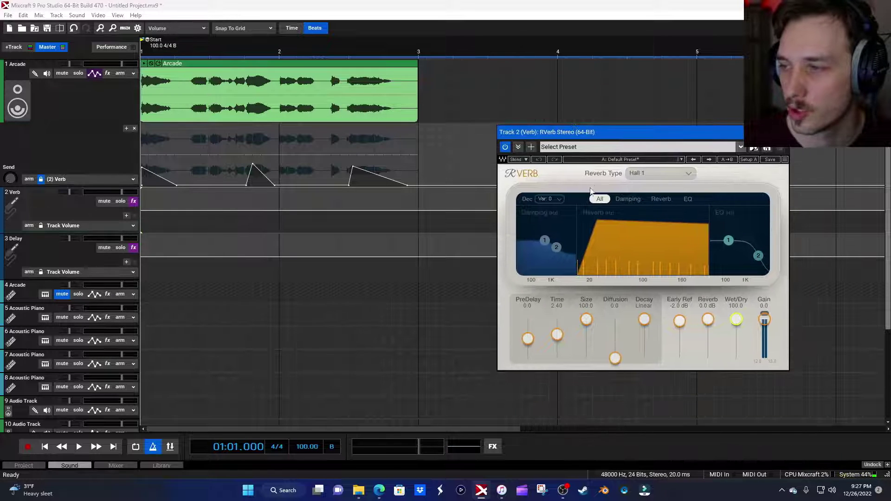
left_click(134, 202)
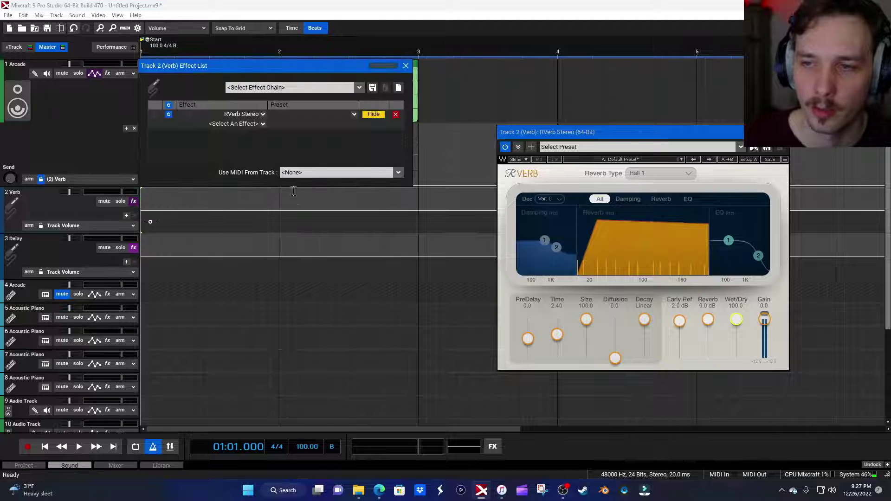
Add REQ 6 Stereo to the Verb track's effects, close the effect list, and place the REQ and RVerb windows side by side.
left_click(263, 124)
mouse_move(300, 144)
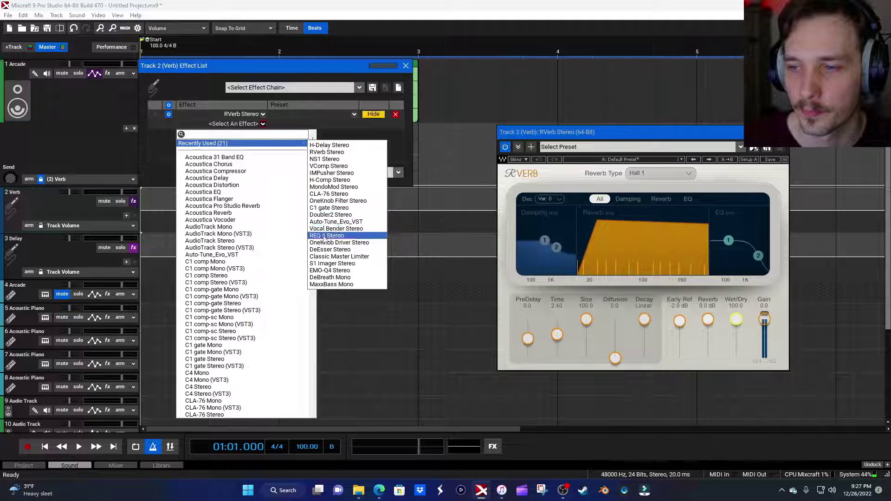
left_click(374, 243)
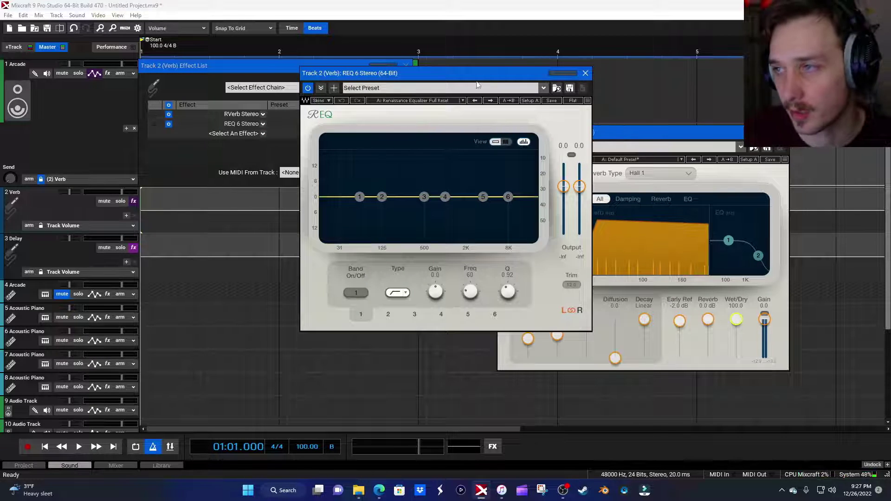
left_click_drag(487, 79, 404, 181)
left_click(405, 65)
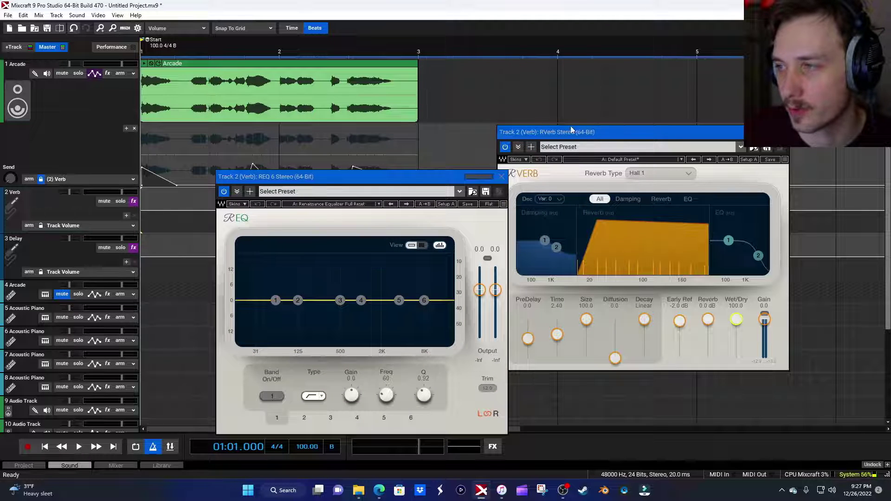
left_click_drag(578, 134, 620, 157)
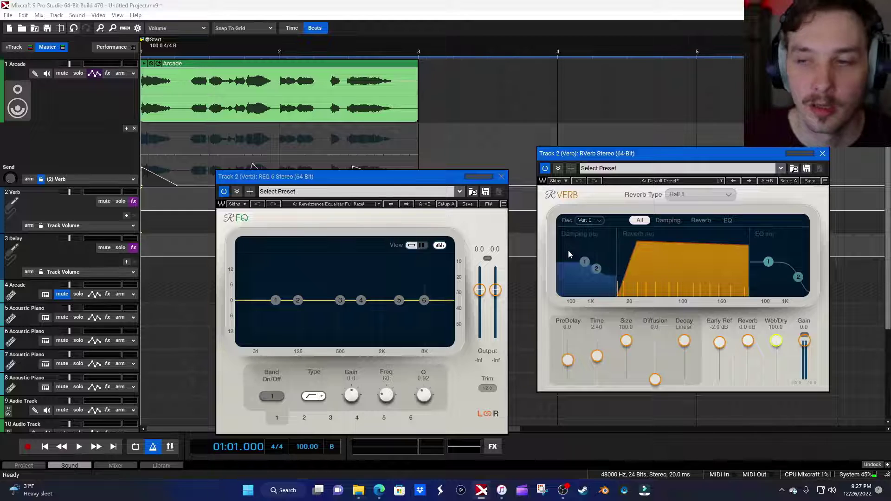
left_click_drag(427, 180, 424, 161)
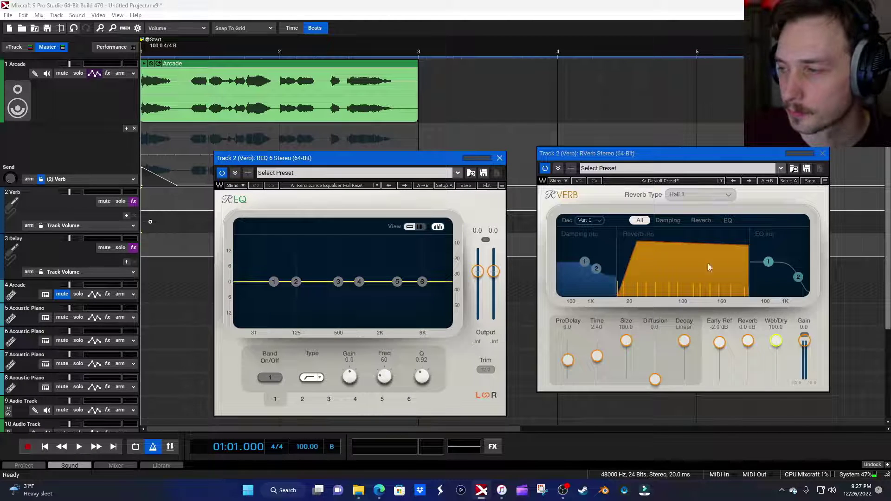
Shape RVerb's curves by lowering damping band 1, raising damping band 2, and pulling both EQ bands down to cut lows and highs.
left_click_drag(584, 261, 580, 277)
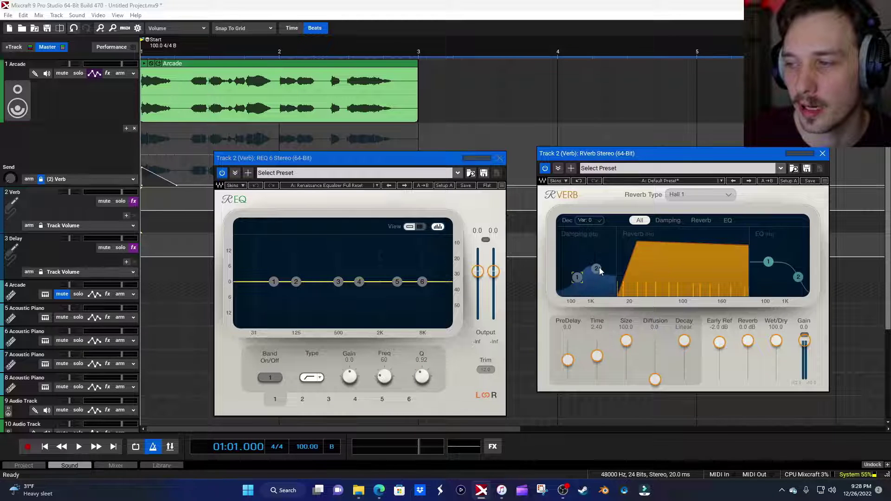
left_click_drag(597, 268, 594, 257)
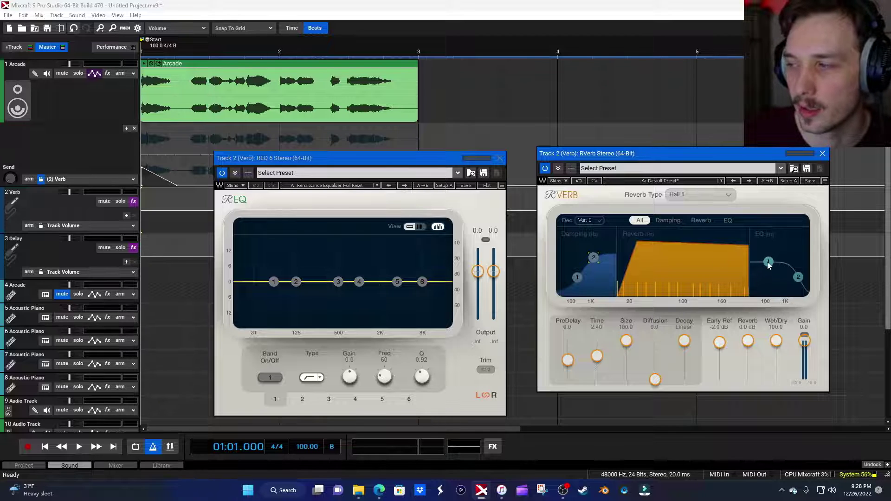
left_click_drag(768, 264, 798, 279)
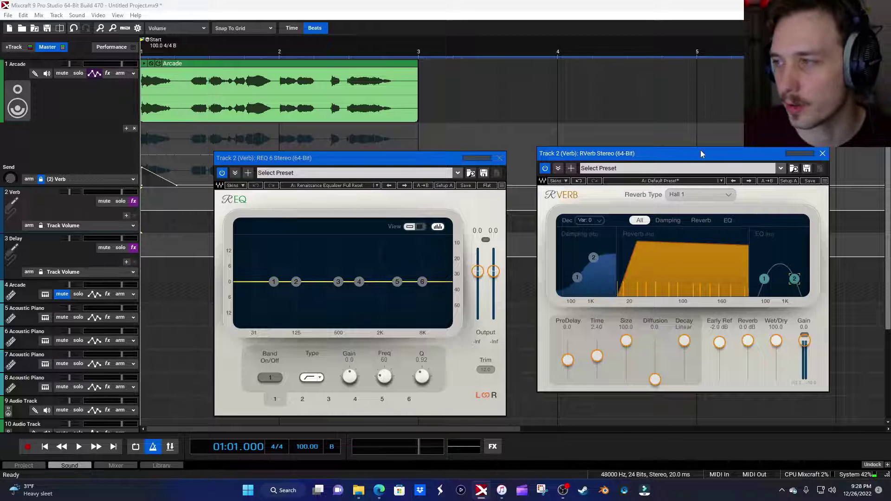
Turn RVerb's early reflections off, set its Time to 1.33, and play the Arcade clip to hear the reverb.
left_click_drag(700, 149, 686, 138)
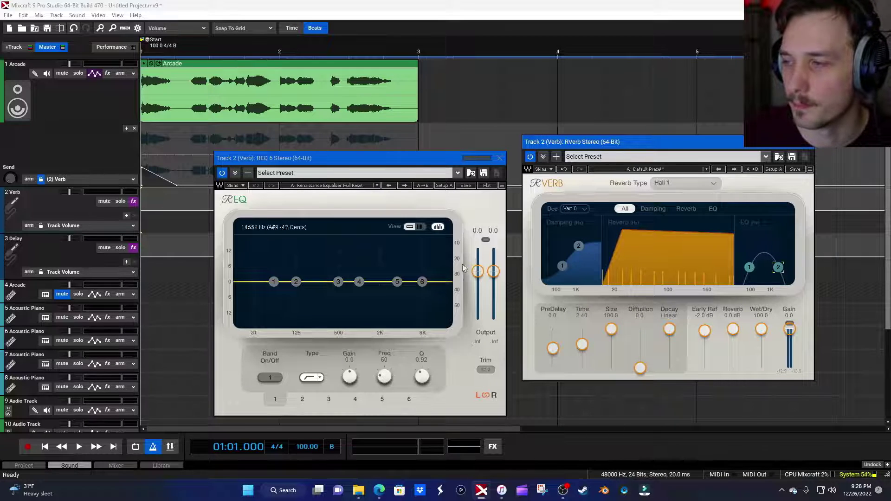
left_click_drag(705, 330, 714, 369)
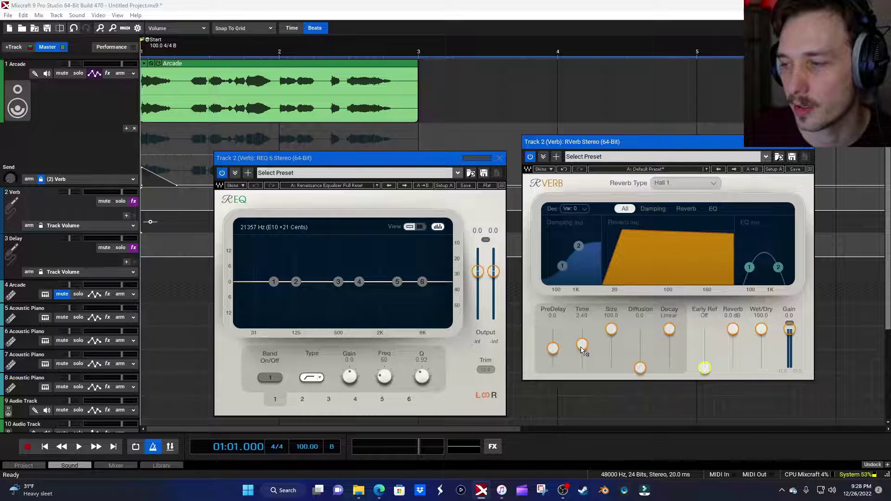
left_click_drag(581, 345, 582, 349)
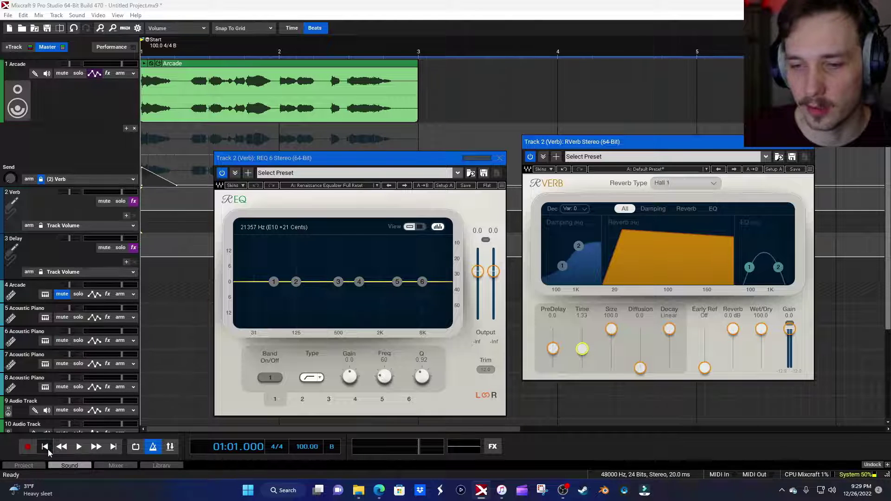
key("space")
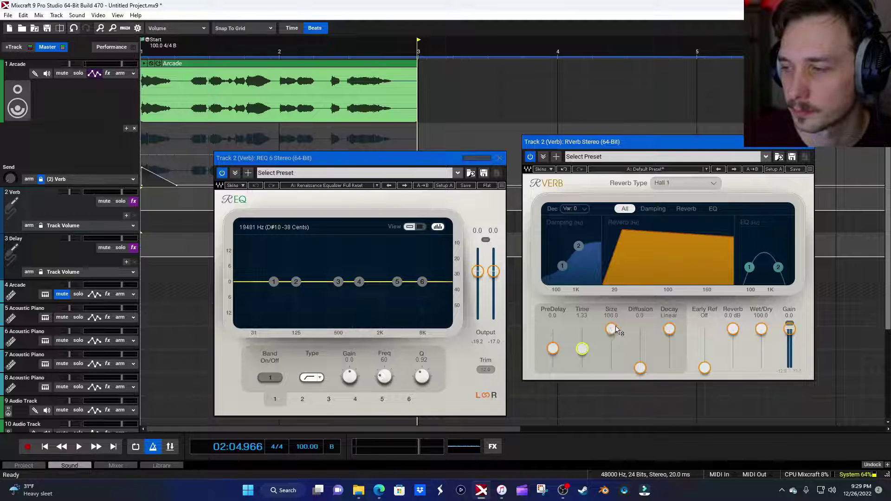
Set RVerb's Size to 63.0 and Time to 3.18, audition the clip from the start, and close the RVerb window.
mouse_move(617, 331)
left_mouse_down()
mouse_move(611, 351)
mouse_move(611, 330)
mouse_move(611, 338)
left_mouse_up()
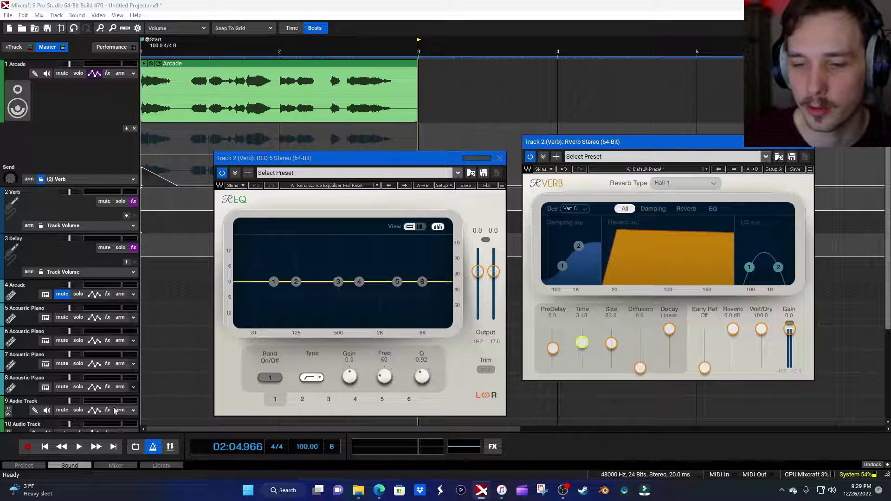
left_click(44, 447)
left_click(79, 446)
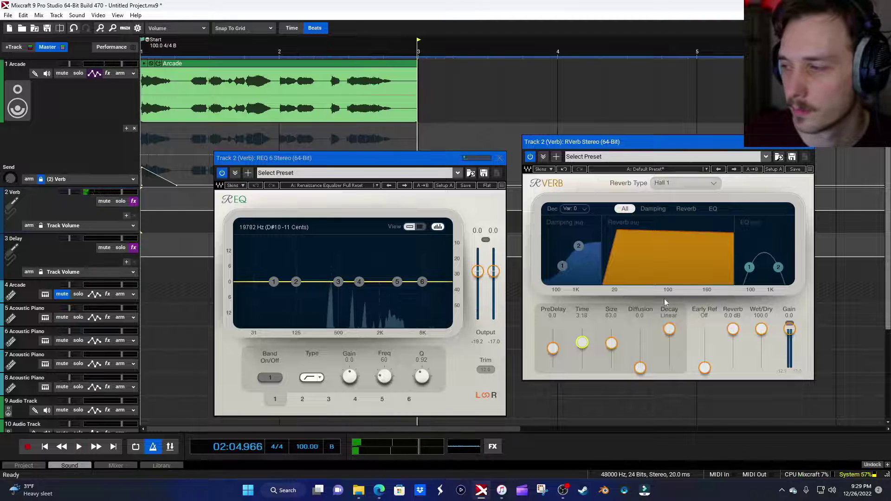
left_click(805, 150)
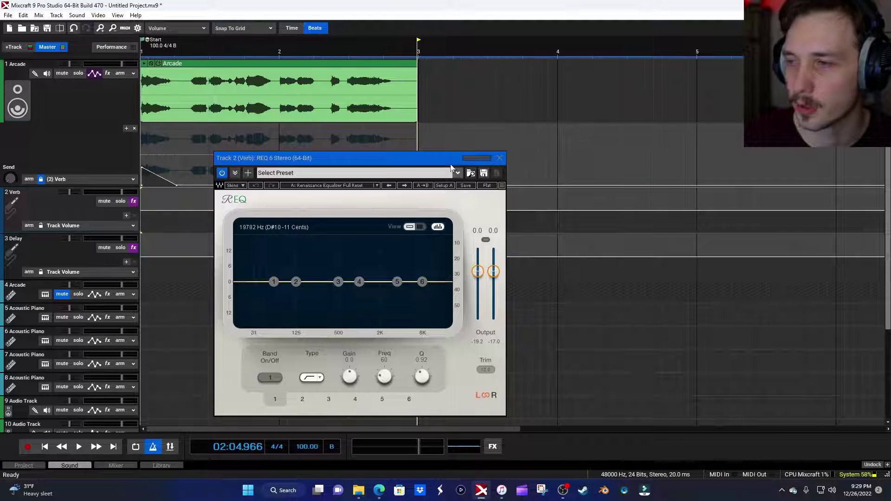
In REQ, roll off the lows with band 1 at 298 Hz, Q 1.41, and make band 6 a Low-Pass at 1578 Hz.
left_click_drag(451, 162, 540, 139)
left_click_drag(363, 259, 413, 302)
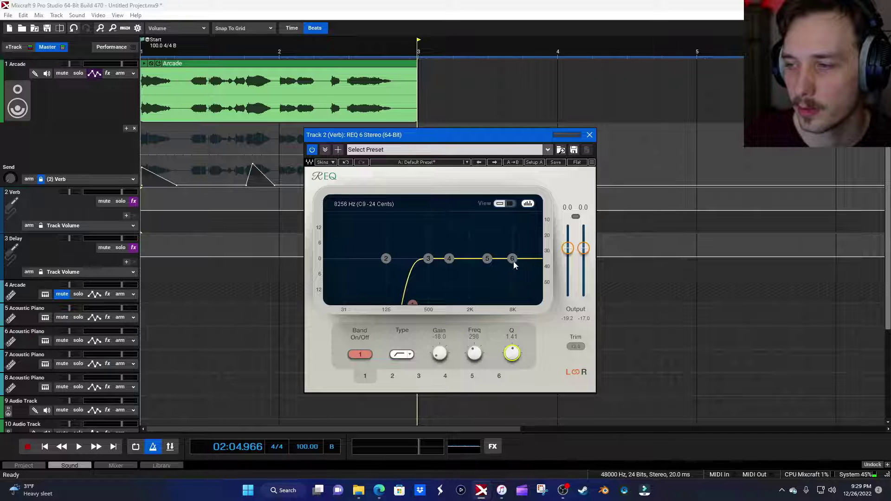
left_click(513, 260)
left_click(411, 355)
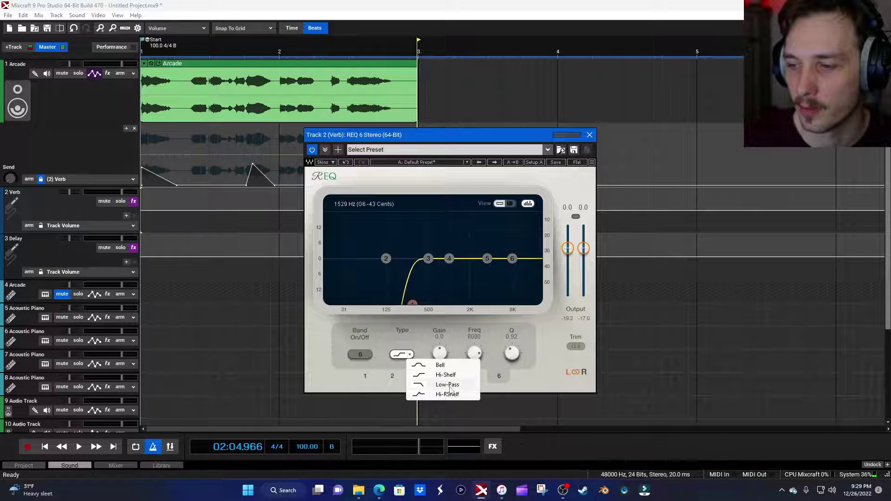
left_click(448, 385)
left_click_drag(512, 258, 464, 271)
Audition the filtered reverb, set REQ band 6's low-pass frequency to 3098 Hz, and replay the clip from the start.
left_click(44, 446)
left_click(78, 447)
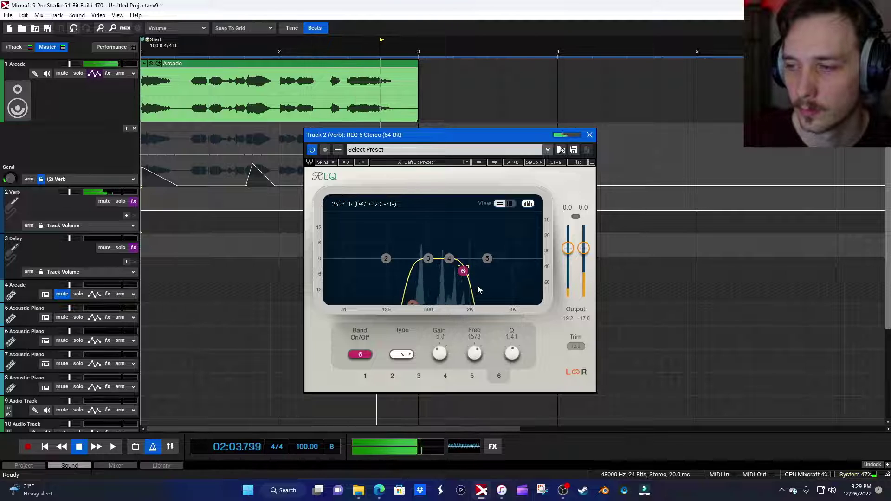
key("space")
left_click_drag(463, 272, 483, 273)
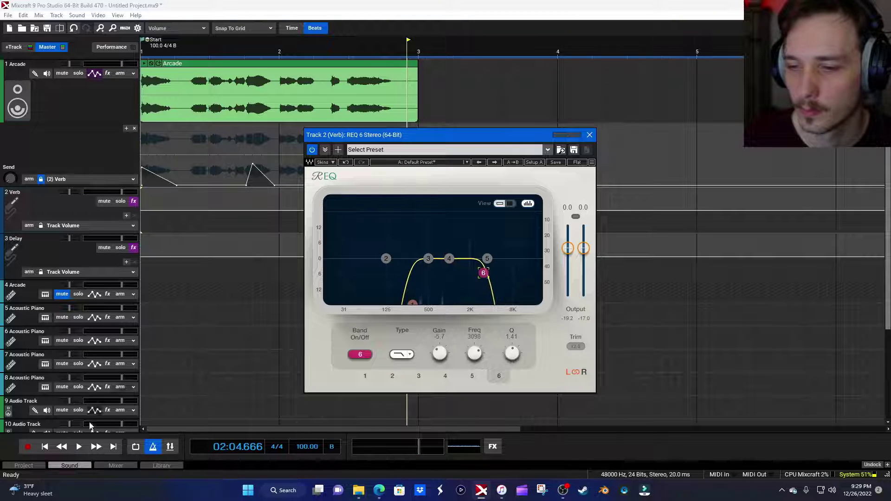
left_click(45, 446)
key("space")
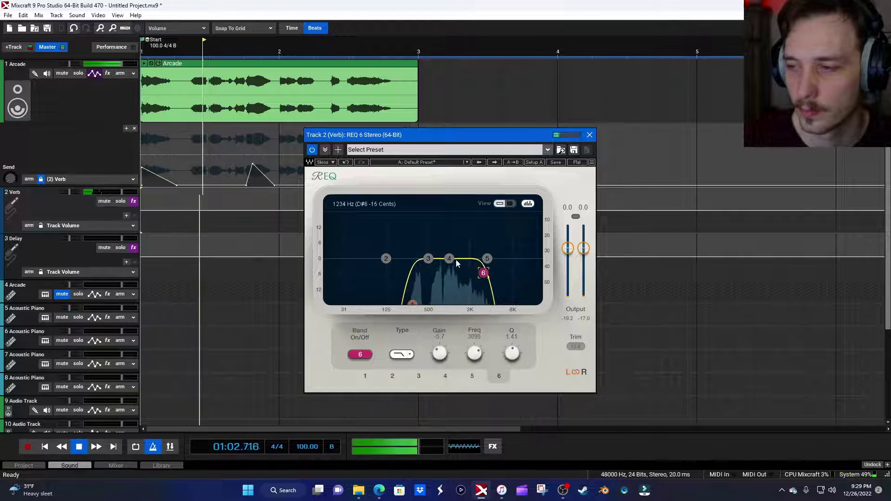
Set REQ band 4 to a narrow -3.3 dB cut at 1573 Hz with Q 6.50 during playback, and close REQ.
left_click_drag(449, 258, 464, 228)
scroll(483, 246, "up", 10)
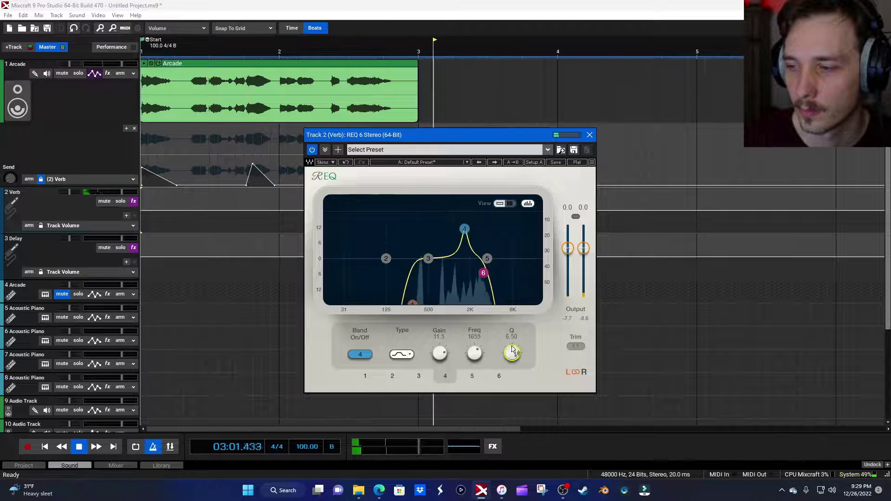
left_click(45, 447)
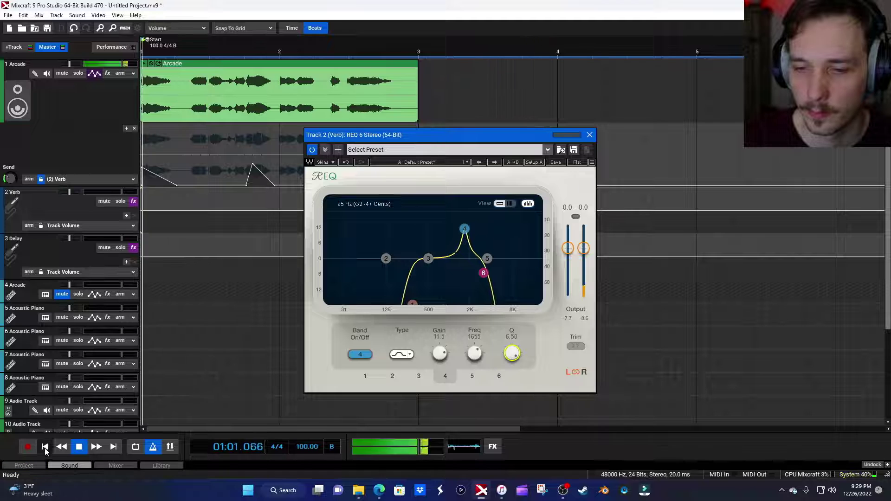
left_click_drag(465, 229, 463, 267)
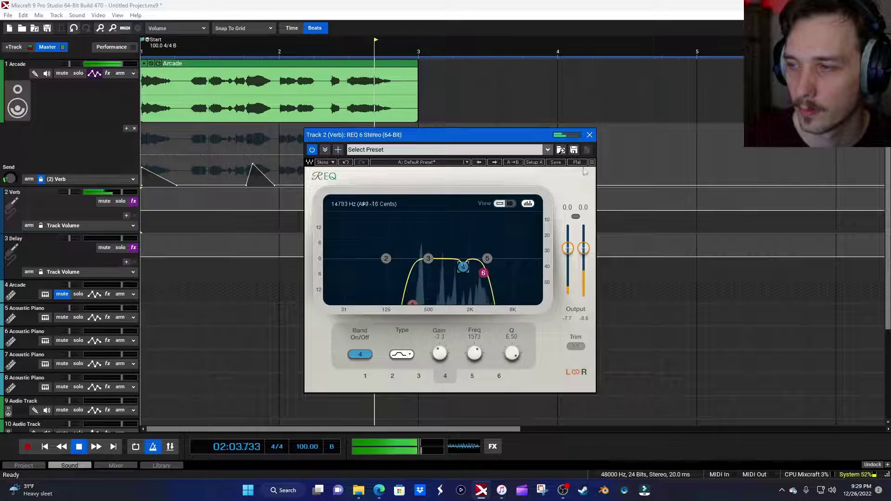
left_click(590, 135)
key("space")
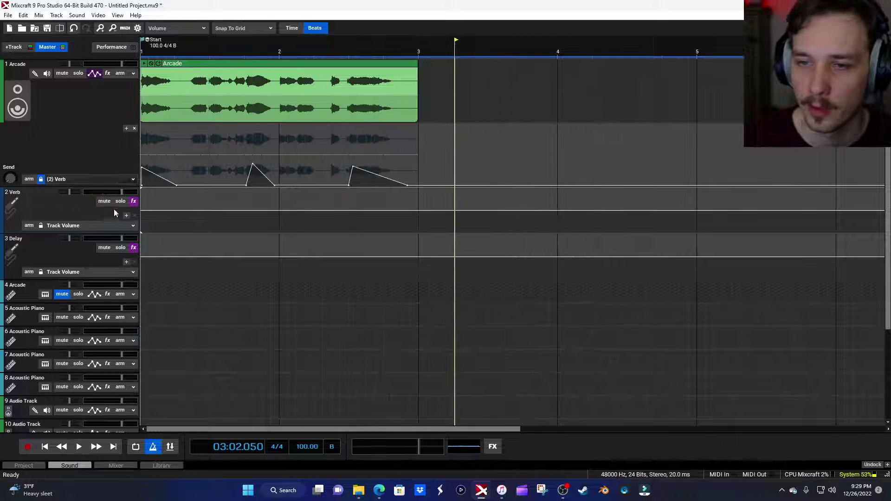
Add S1 Imager Stereo after REQ 6 in the Verb track's effect list.
left_click(134, 201)
left_click(263, 134)
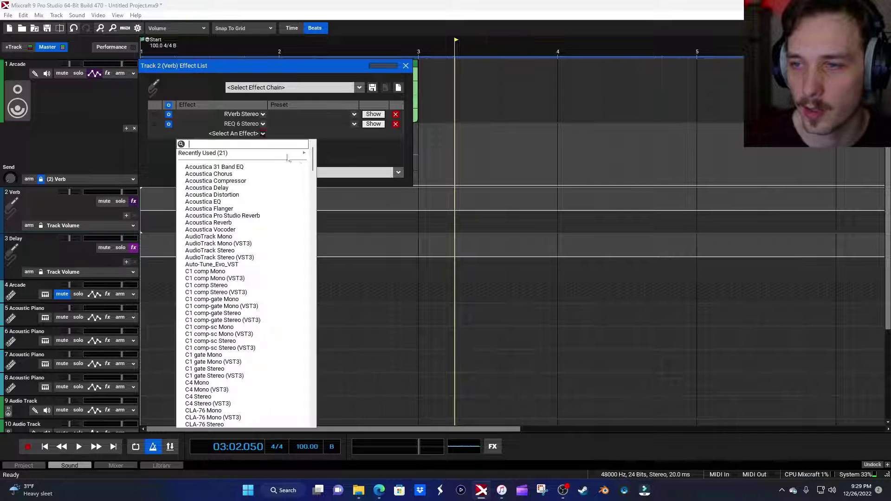
mouse_move(301, 155)
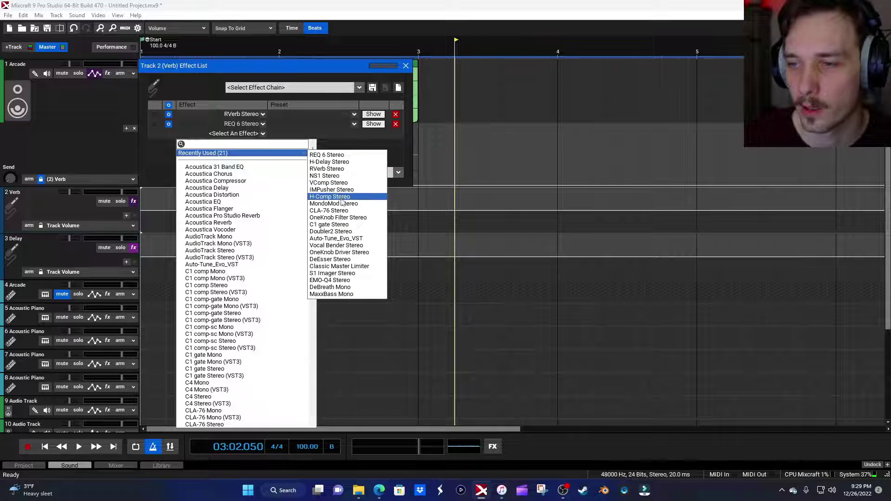
left_click(344, 275)
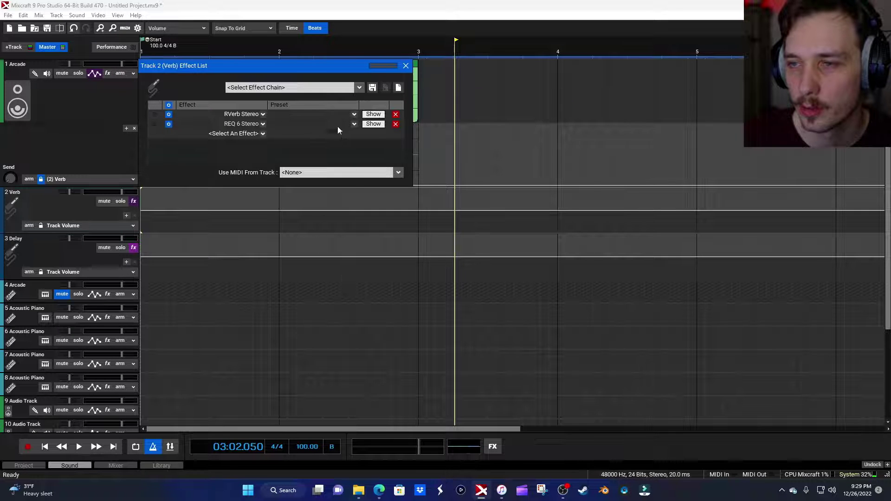
Set S1 Imager's Width to 0.00, play the clip from the start to hear the narrowed reverb, and return the playhead.
left_click(44, 447)
left_click_drag(381, 200, 363, 253)
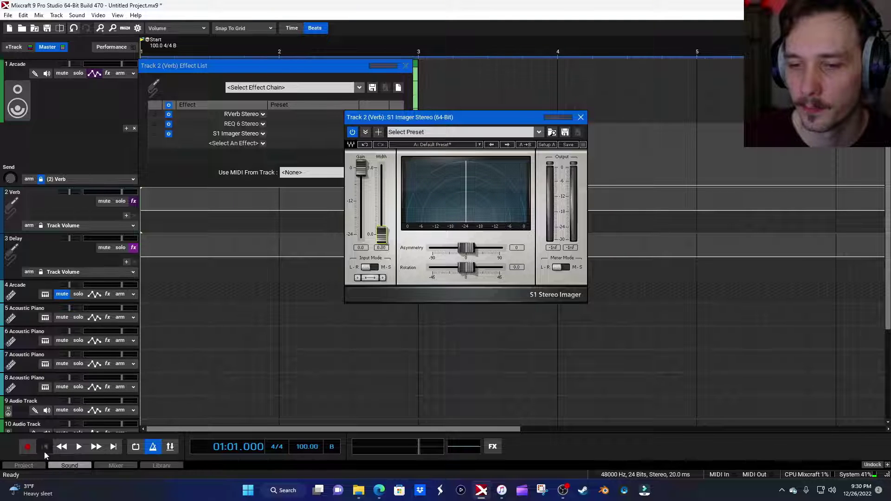
key("space")
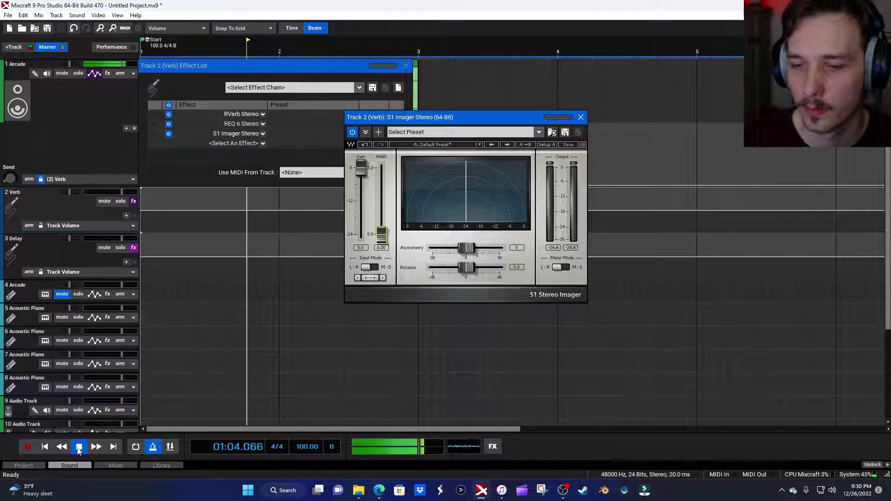
left_click(45, 448)
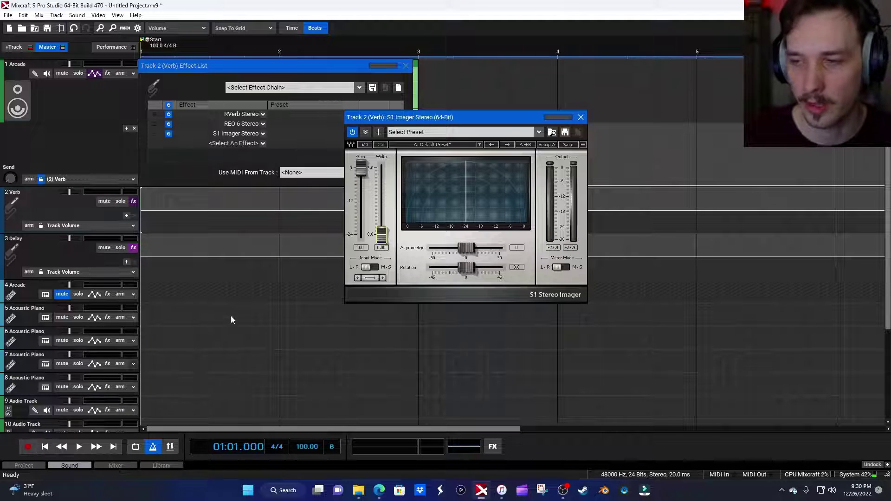
Set S1 Imager's Width to 1.69, audition the widened reverb, and close the imager and the Verb effect list.
left_click_drag(381, 235, 381, 188)
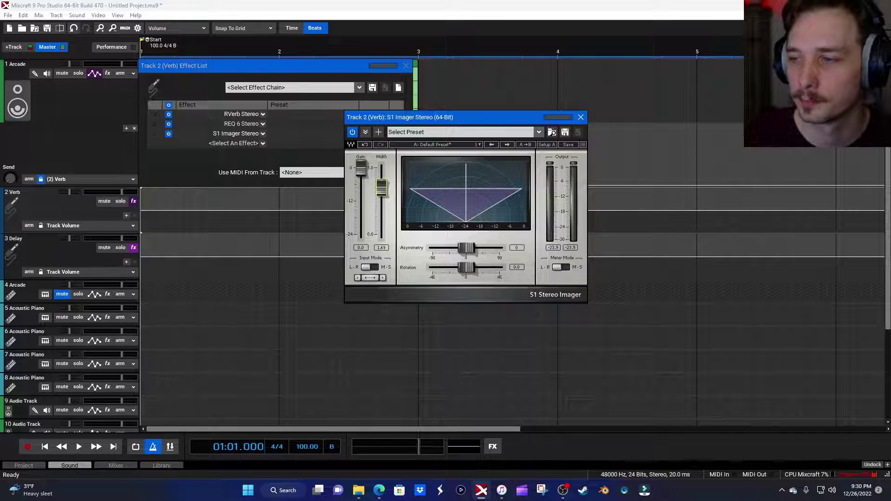
left_click(78, 446)
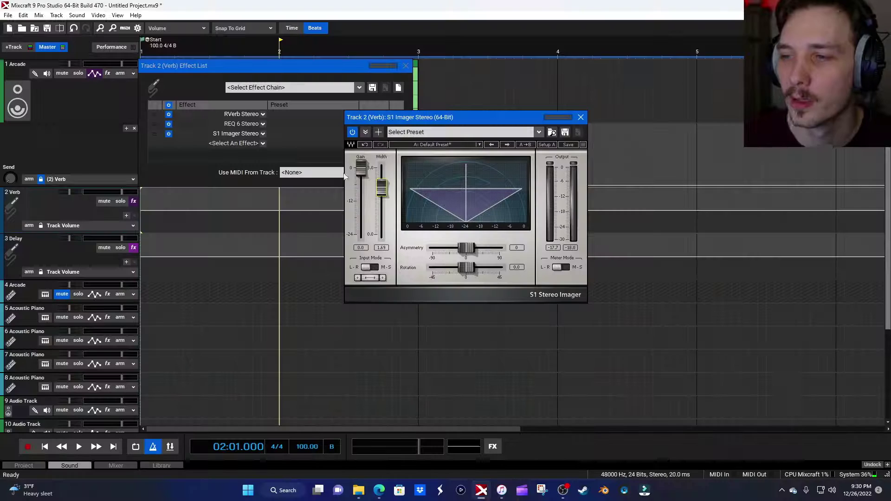
left_click(580, 117)
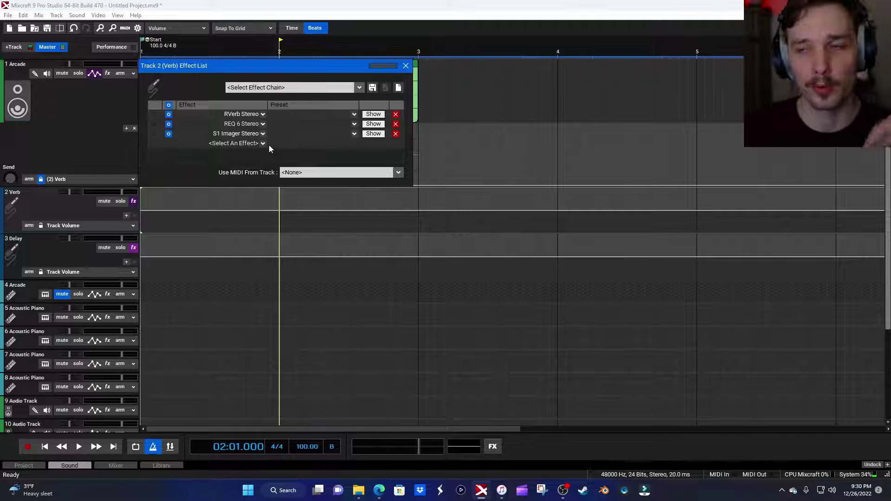
left_click(406, 66)
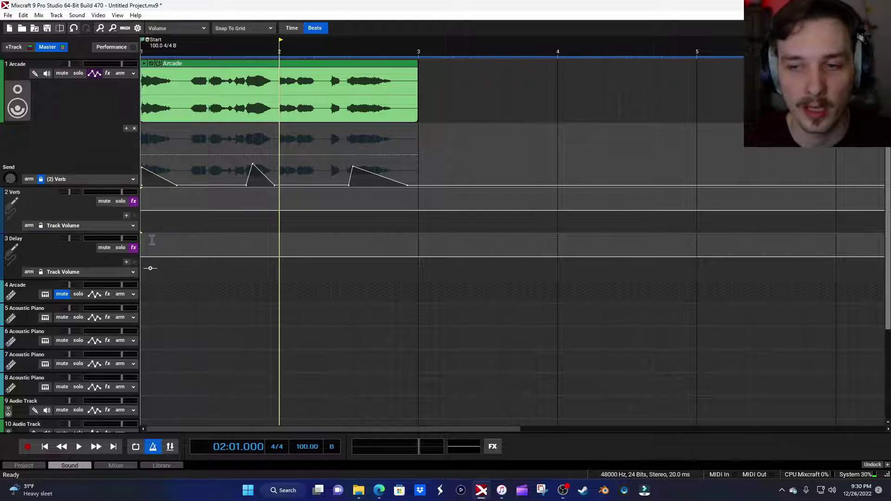
Open the Delay track's effects for a look and close them again.
left_click(133, 248)
left_click_drag(327, 116, 518, 111)
left_click(524, 116)
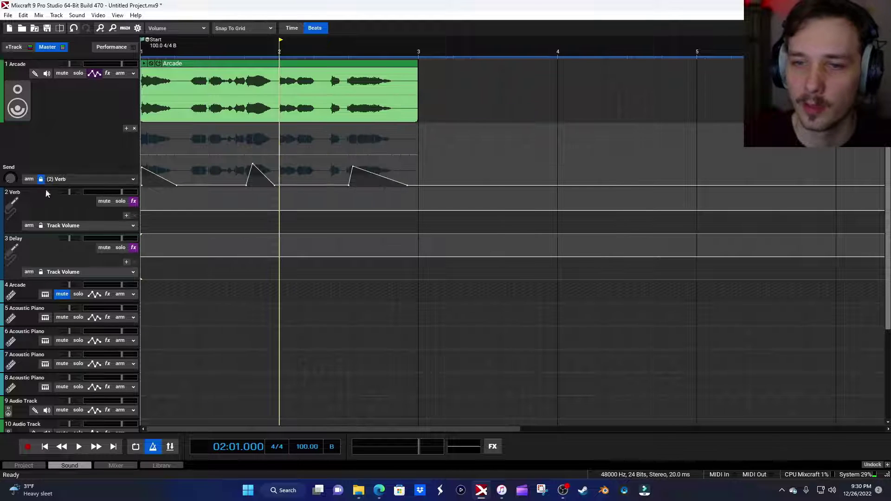
Show the Delay send in the Arcade track's automation lane and lower its level to 0 throughout.
left_click(72, 180)
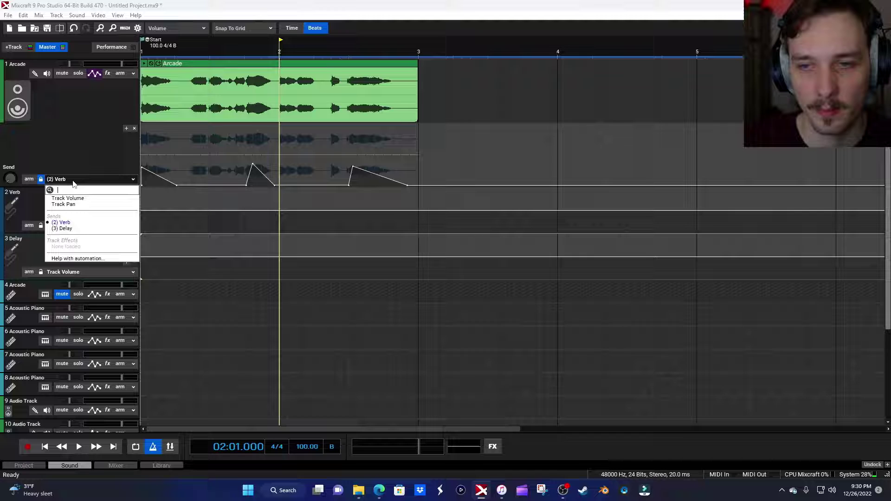
left_click(65, 226)
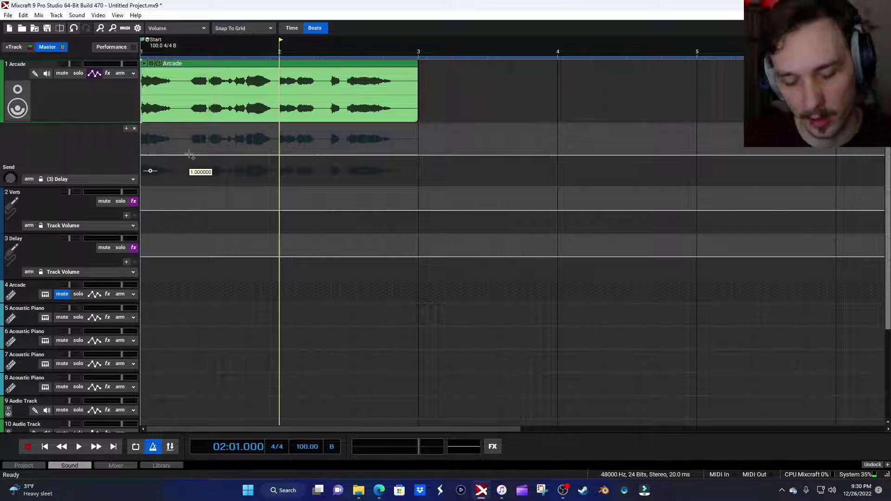
left_click_drag(190, 155, 177, 203)
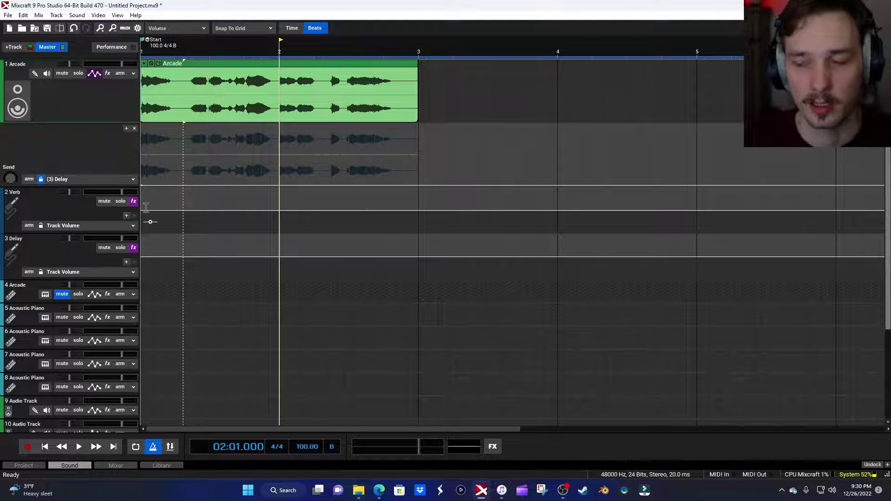
Play the Arcade clip from the start to hear its opening phrases with the Delay send at zero.
left_click(45, 446)
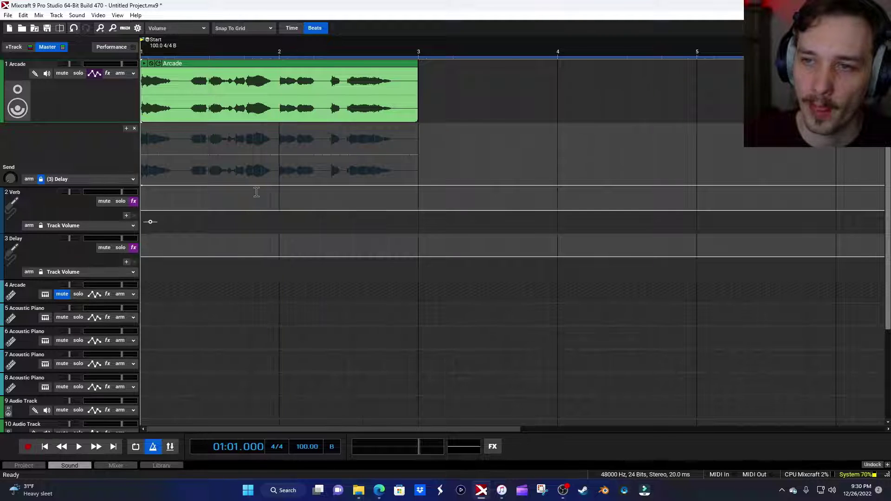
scroll(255, 192, "up", 3)
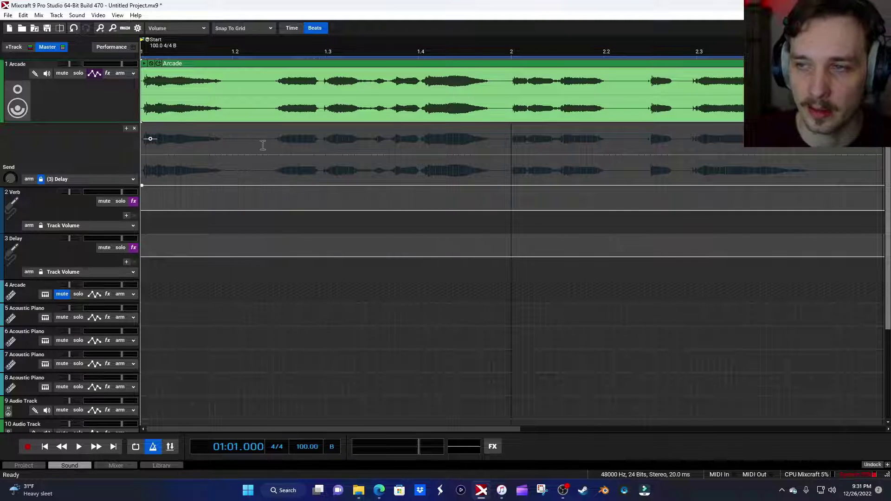
key("space")
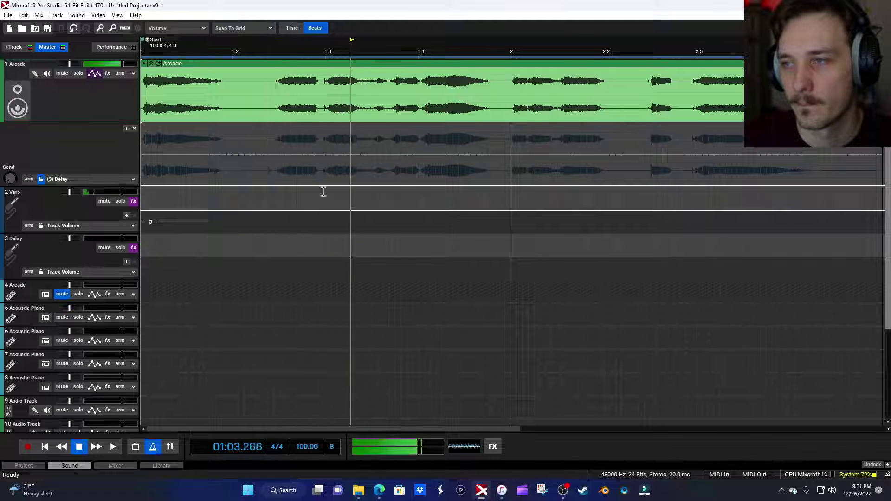
key("space")
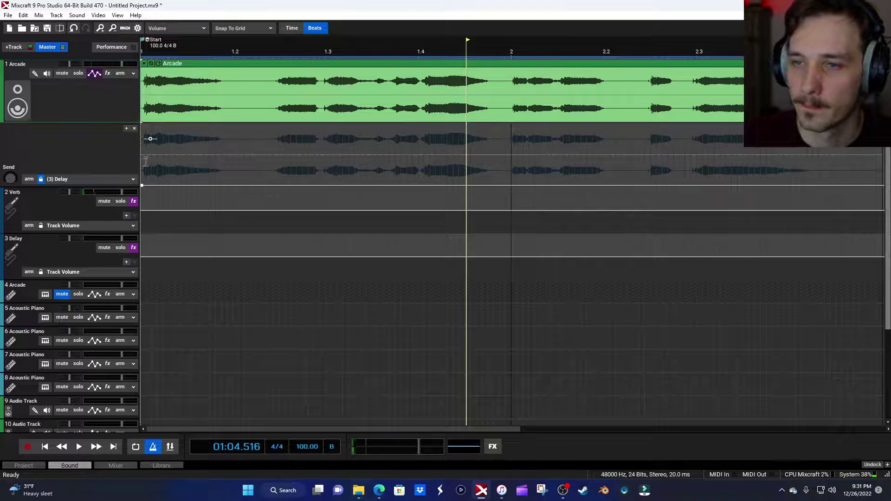
Draw a Delay send swell on Arcade's first word, peaking at about 0.66 and falling to zero at beat 1.2, and audition it.
left_click(215, 162)
scroll(247, 163, "up", 2)
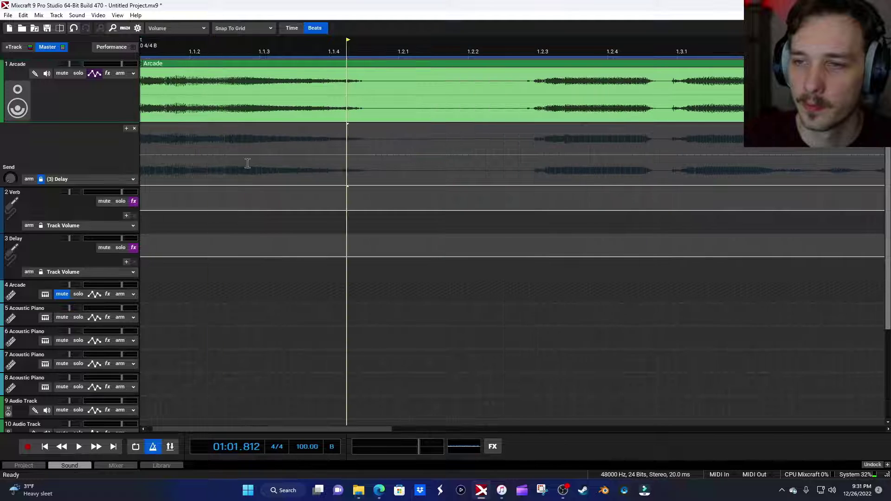
left_click(43, 448)
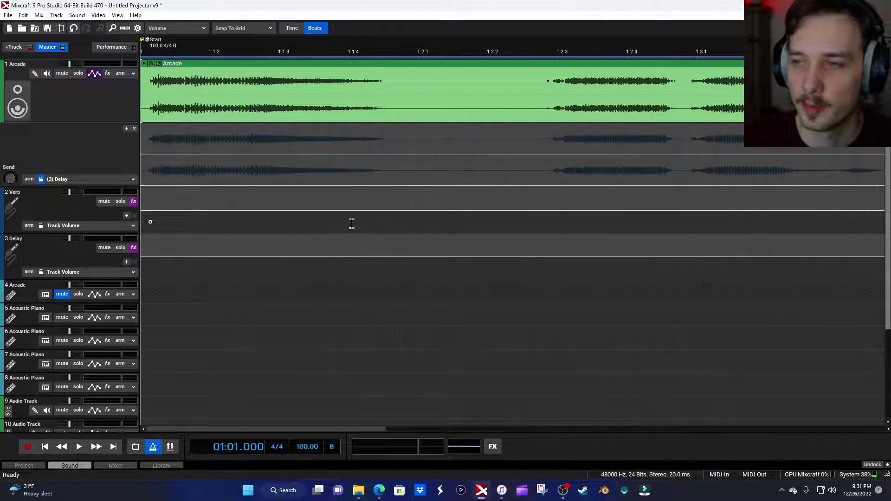
left_click(419, 187)
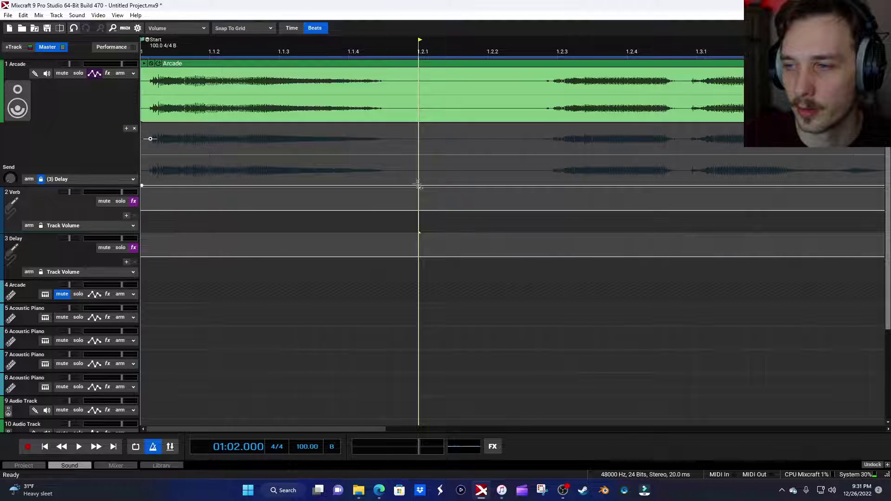
left_click(155, 168)
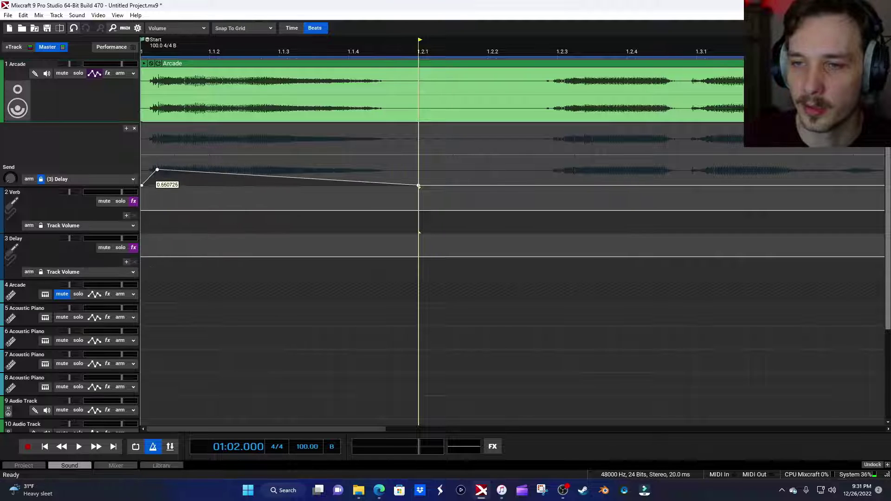
scroll(167, 187, "down", 2)
scroll(166, 187, "down", 1)
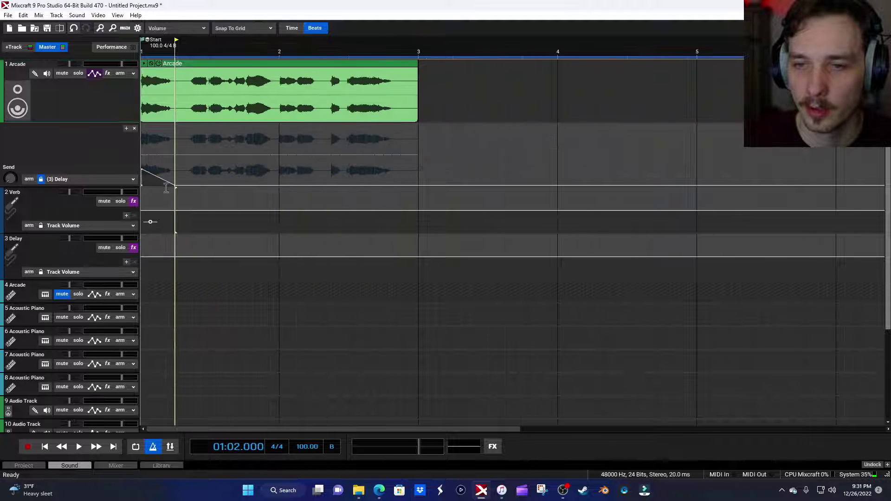
left_click(79, 446)
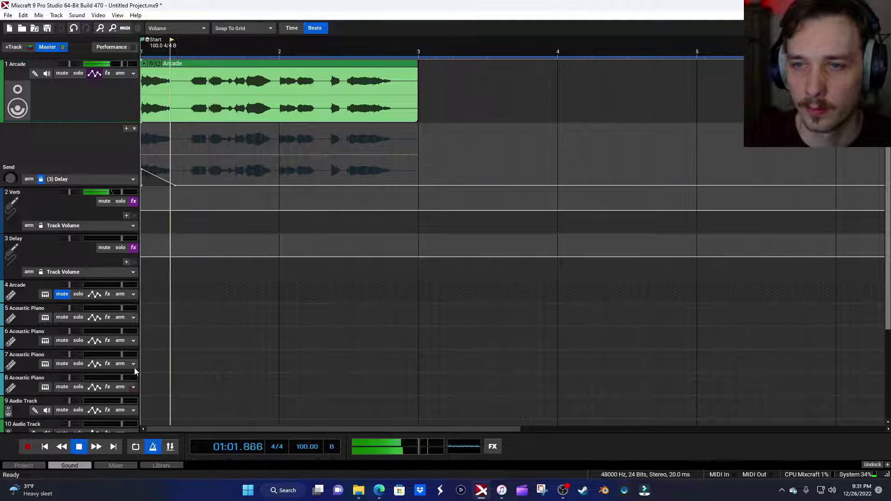
key("space")
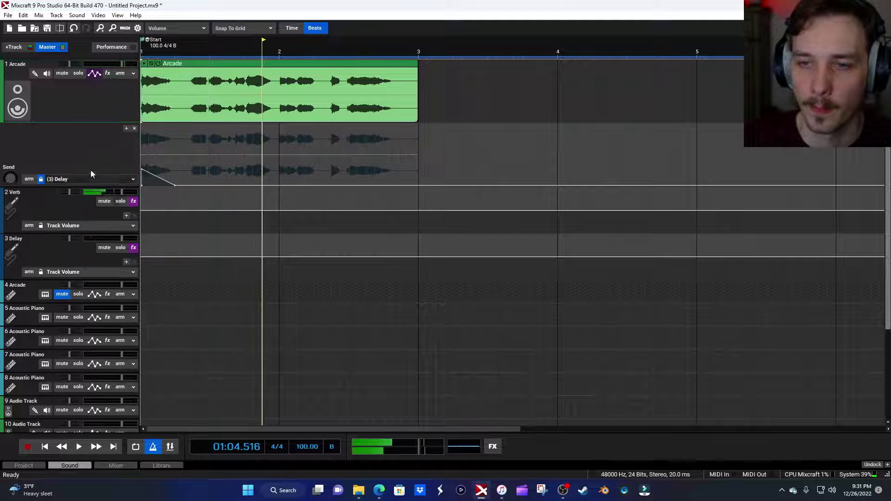
Open H-Delay on the Delay track, set its delay time to 1/8, and play the clip from the start.
left_click(133, 247)
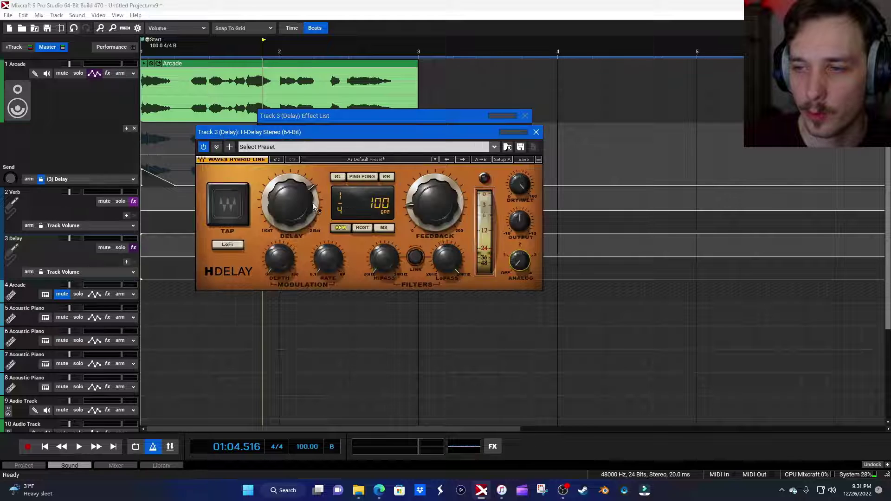
mouse_move(313, 204)
left_mouse_down()
mouse_move(312, 195)
mouse_move(313, 204)
left_mouse_up()
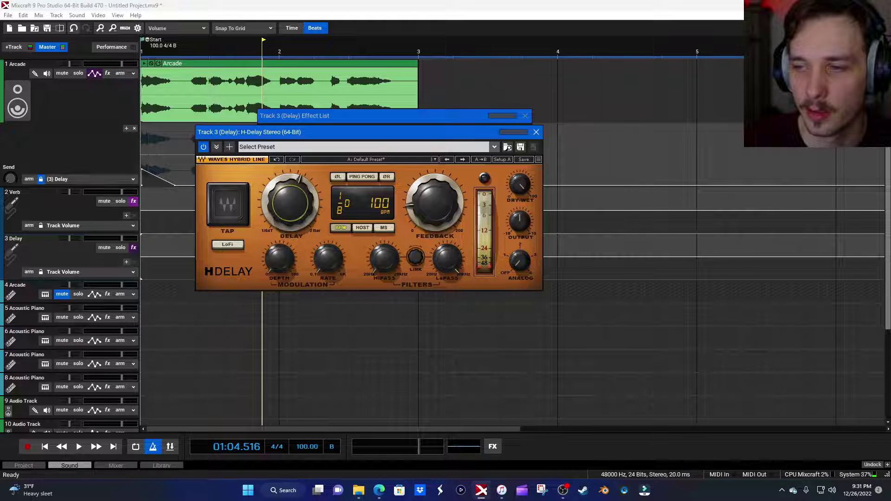
left_click(44, 446)
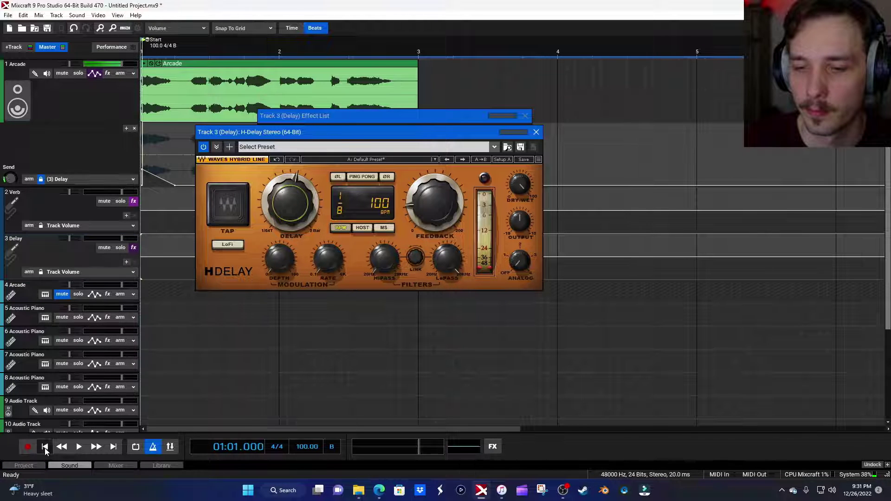
key("space")
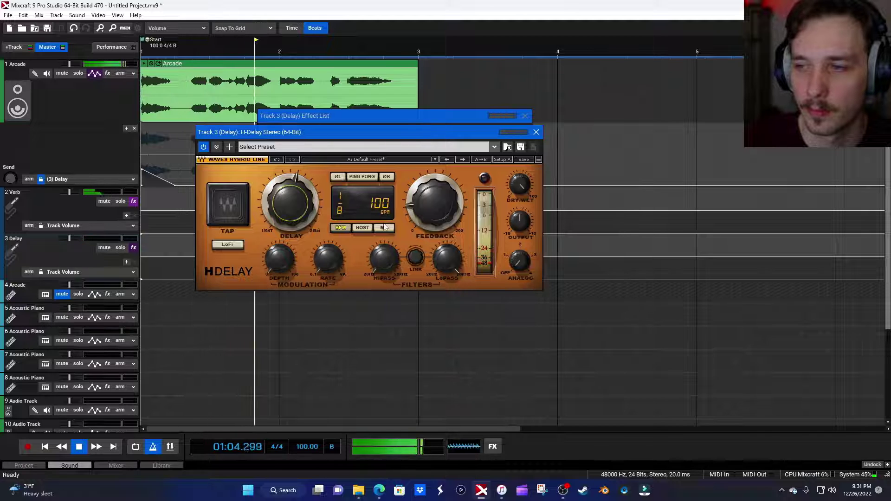
key("space")
Enable Ping Pong in H-Delay and audition the delay from the start of the clip.
left_click(362, 176)
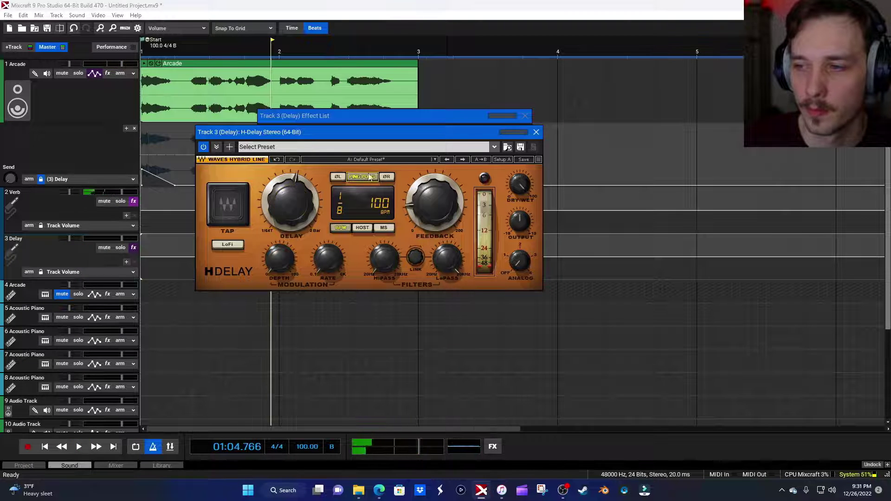
left_click(44, 447)
key("space")
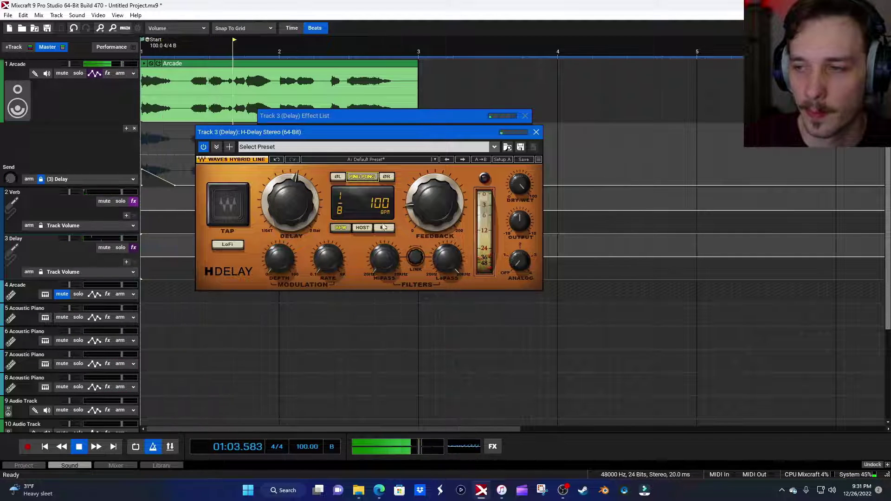
key("space")
Try a 1/16 delay time in H-Delay and audition it from the start.
left_click_drag(290, 203, 290, 213)
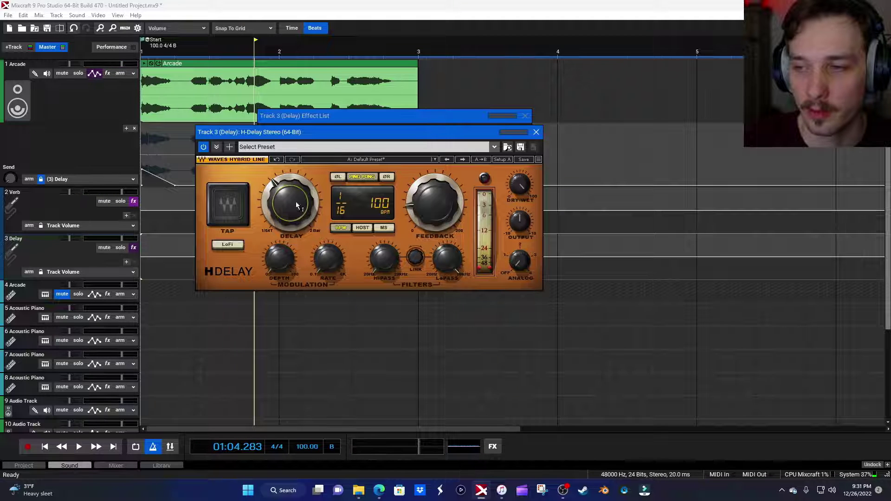
left_click(51, 444)
key("space")
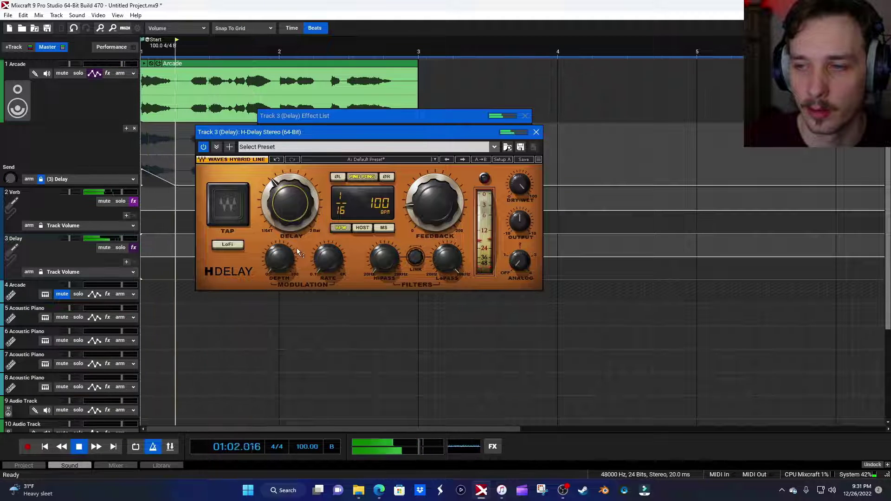
key("space")
Set H-Delay's delay time to 1/32 and play the clip from the start to hear it.
left_click_drag(285, 186, 285, 197)
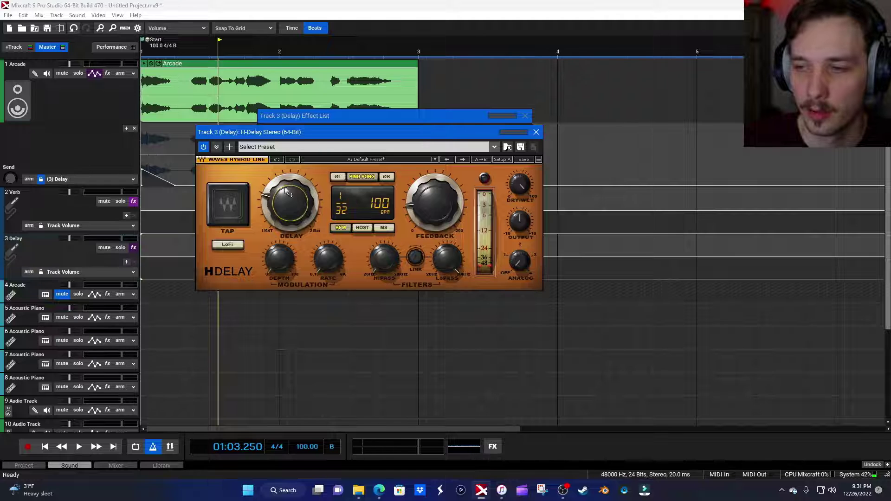
left_click(59, 446)
key("space")
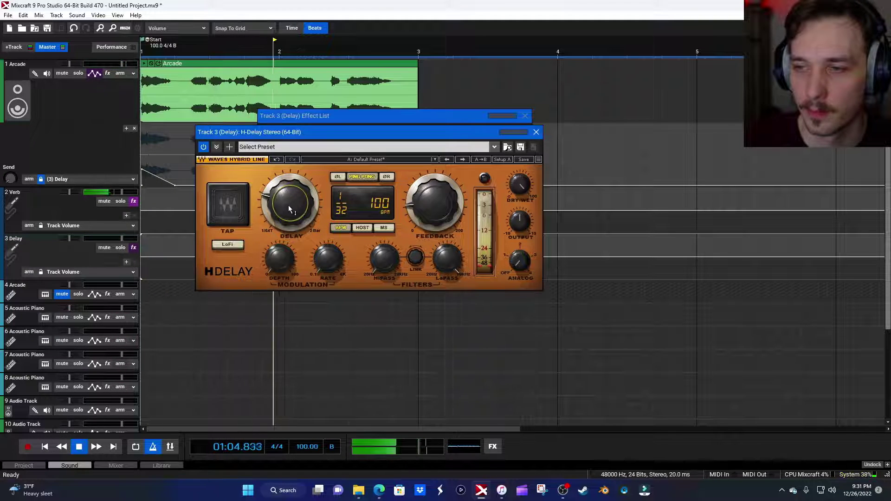
key("space")
Raise H-Delay's Feedback to just below its midpoint and audition the longer echoes from the start.
left_click_drag(437, 210, 436, 188)
key("space")
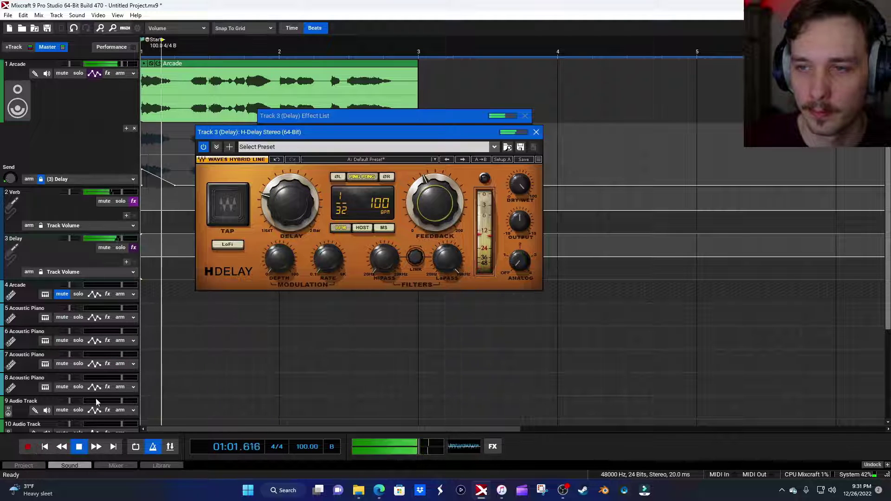
key("space")
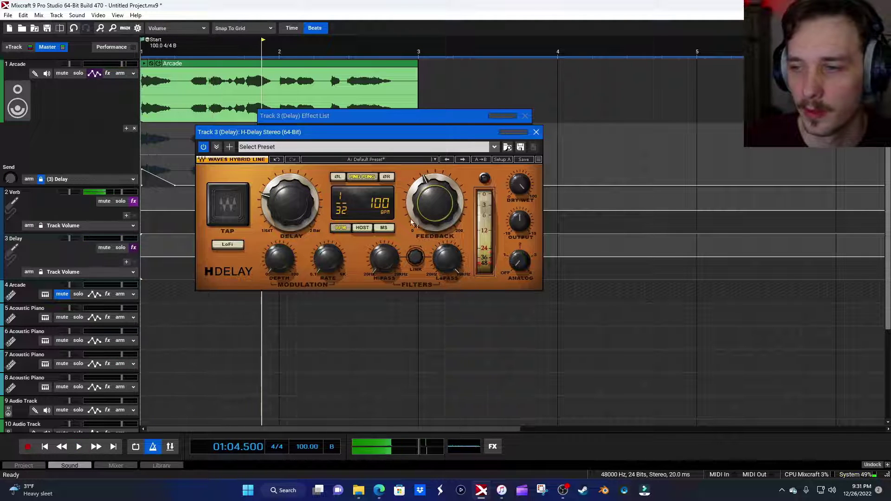
Adjust H-Delay's LoPass filter, audition the delay from the start, and close the plug-in and the Delay effect list.
left_click(447, 259)
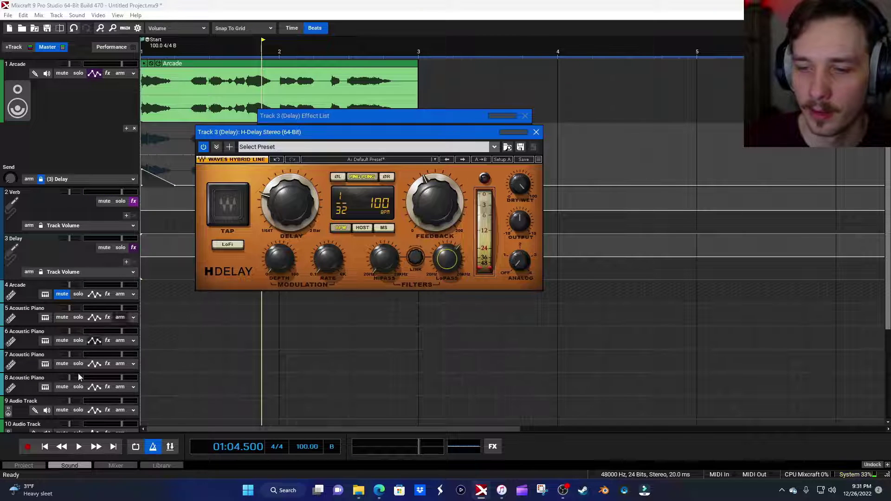
left_click(45, 447)
key("space")
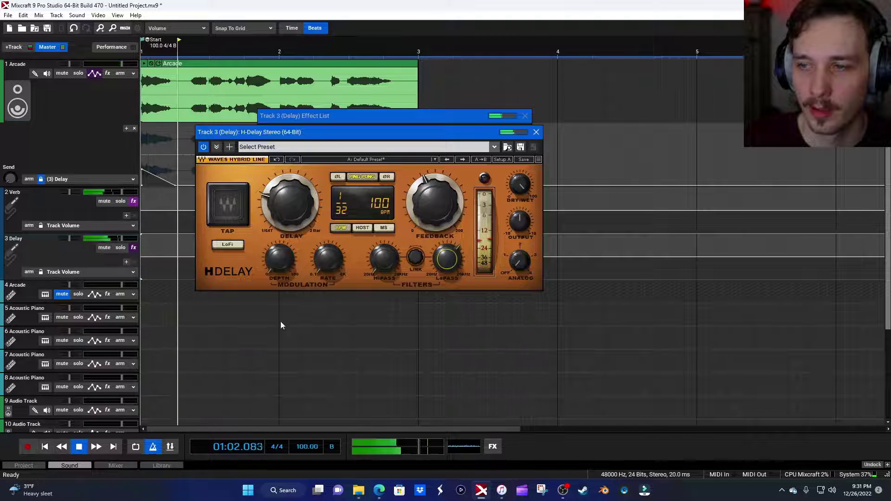
key("space")
left_click_drag(459, 265, 460, 273)
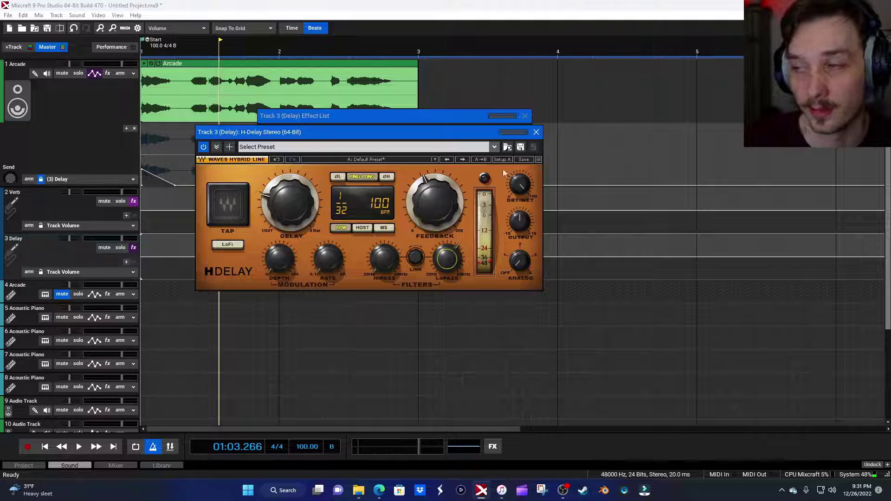
left_click(537, 132)
left_click(525, 117)
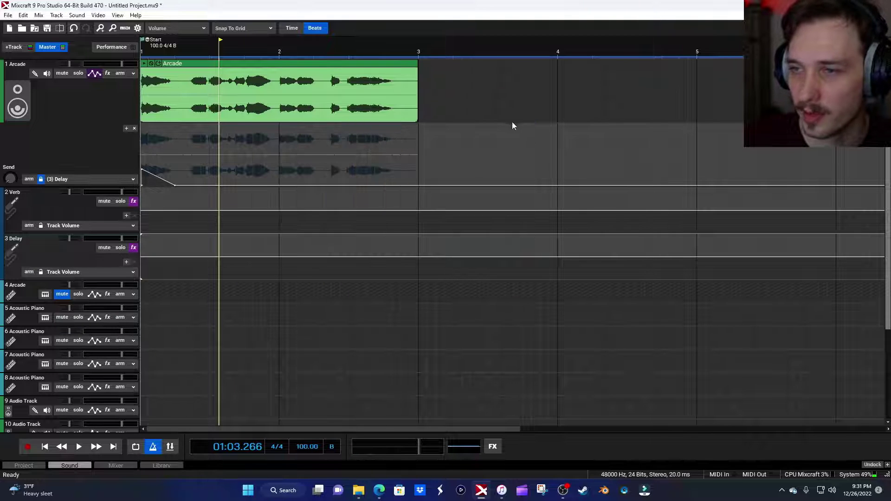
Play the Arcade clip from its second phrase to locate the next word for the delay.
left_click(253, 162)
scroll(292, 165, "up", 2)
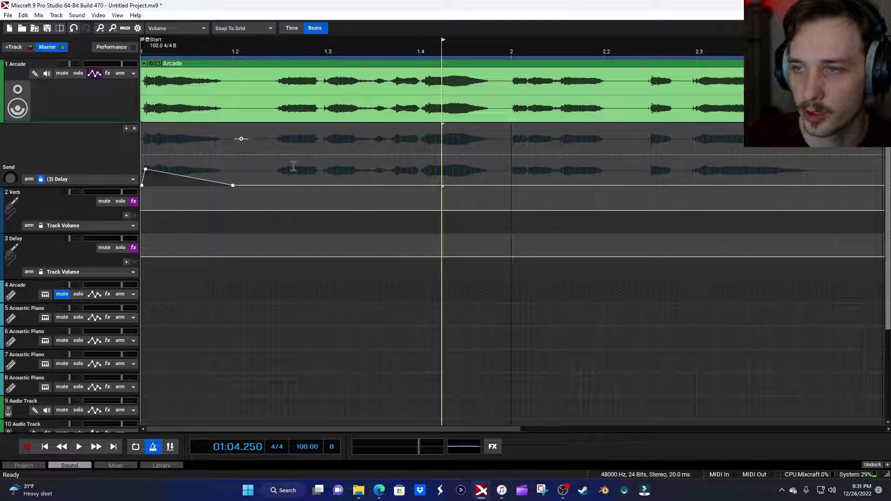
left_click(281, 54)
key("space")
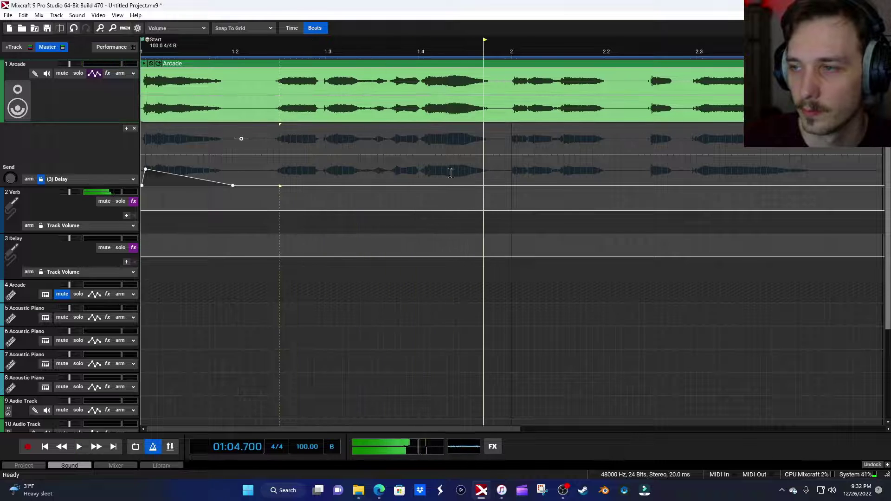
Draw a second Delay send swell on the long word just before bar 2, peaking at about 0.67 and falling to zero after the word.
left_click(431, 174)
scroll(458, 161, "up", 2)
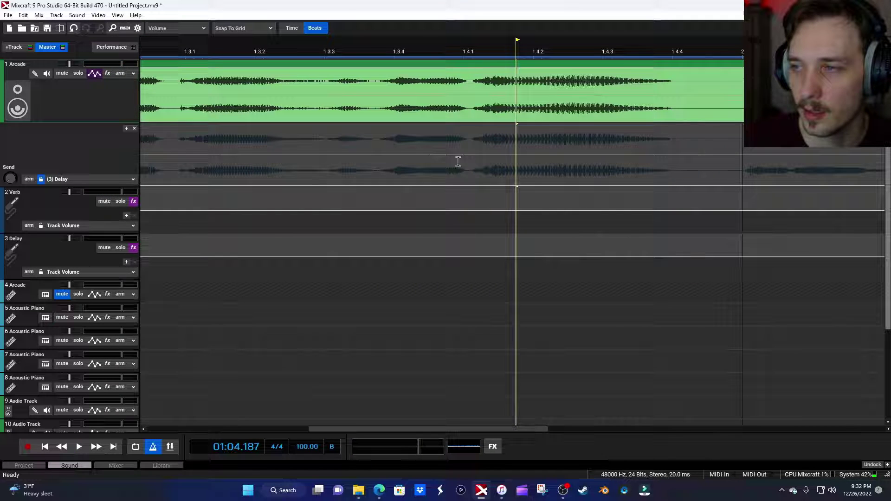
left_click(481, 185)
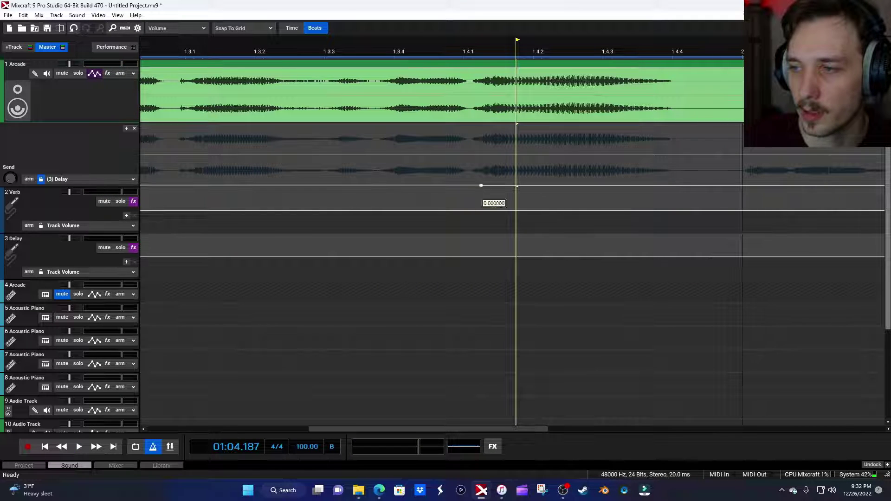
left_click(708, 185)
left_click_drag(522, 186, 516, 169)
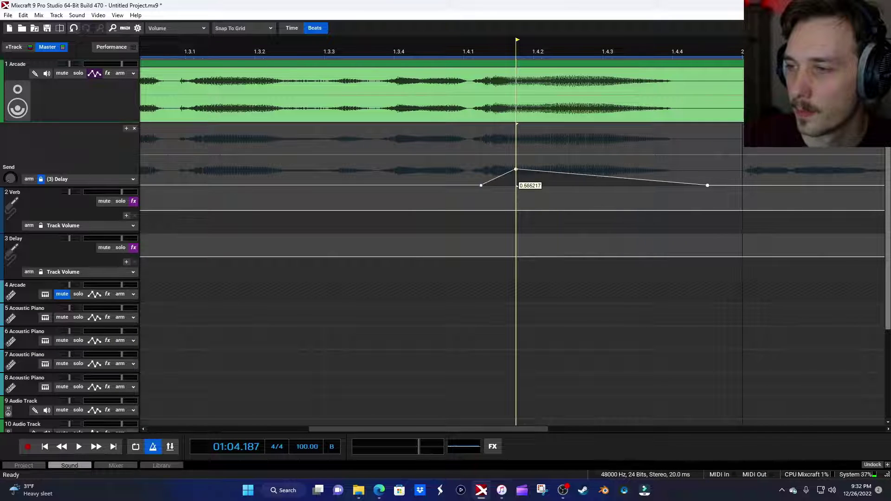
Play the Arcade clip from the start to audition its Delay send swells and locate the next word for delay.
scroll(520, 171, "down", 5)
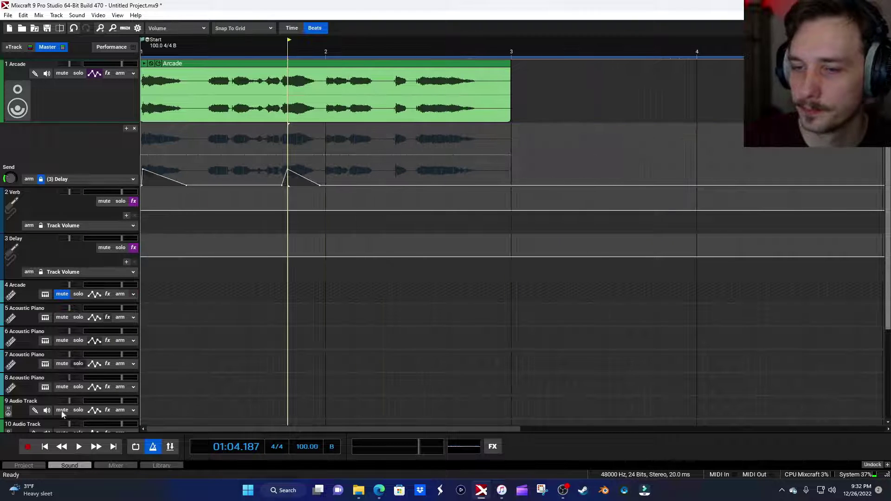
left_click(44, 447)
key("space")
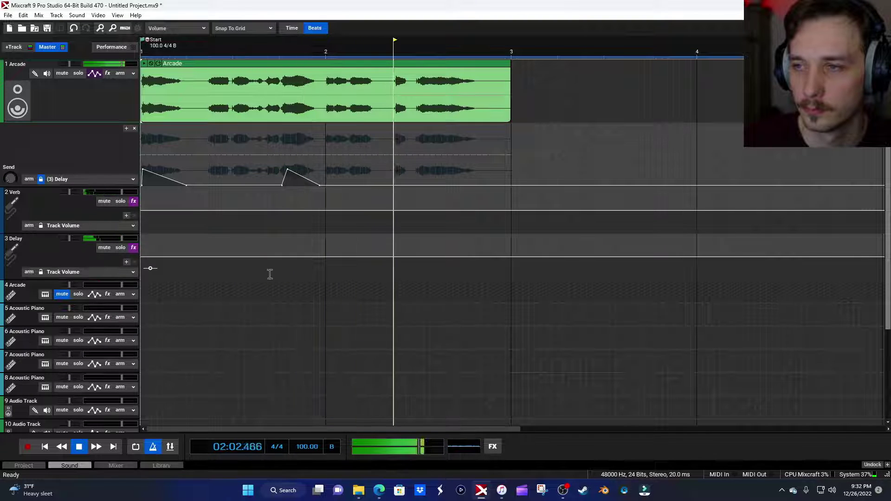
key("space")
Draw a third Delay send swell on the last long word before bar 3, rising mid-word and falling to zero after it.
scroll(490, 163, "up", 2)
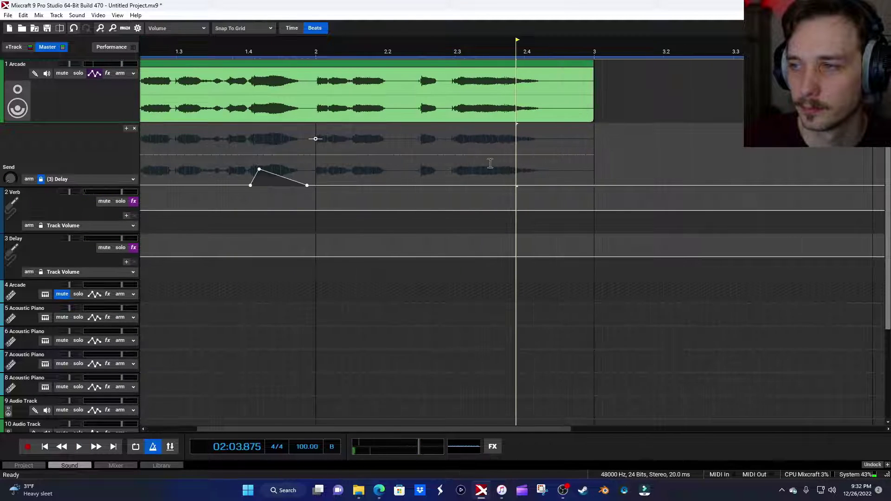
scroll(490, 164, "up", 2)
left_click(447, 185)
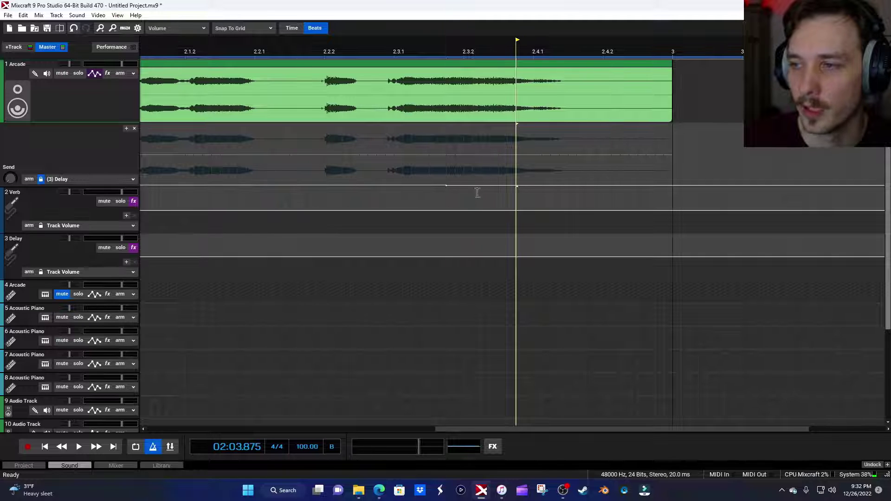
left_click(603, 187)
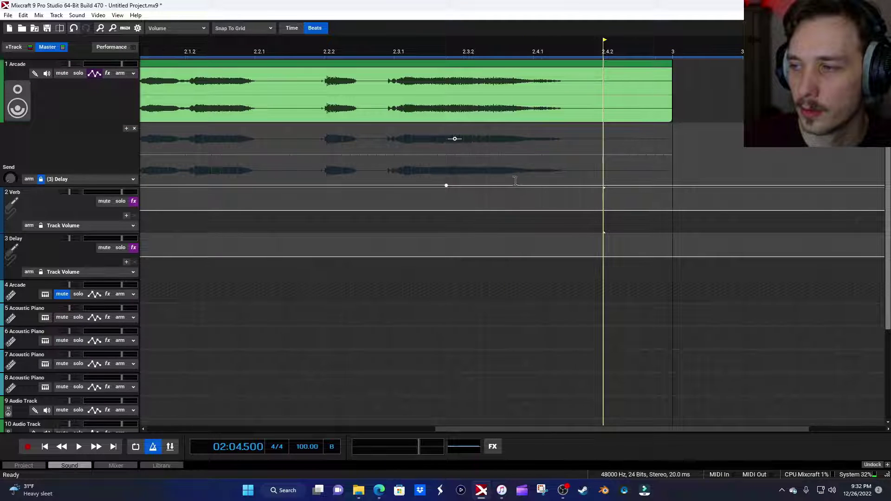
left_click_drag(500, 185, 508, 171)
scroll(511, 171, "down", 1)
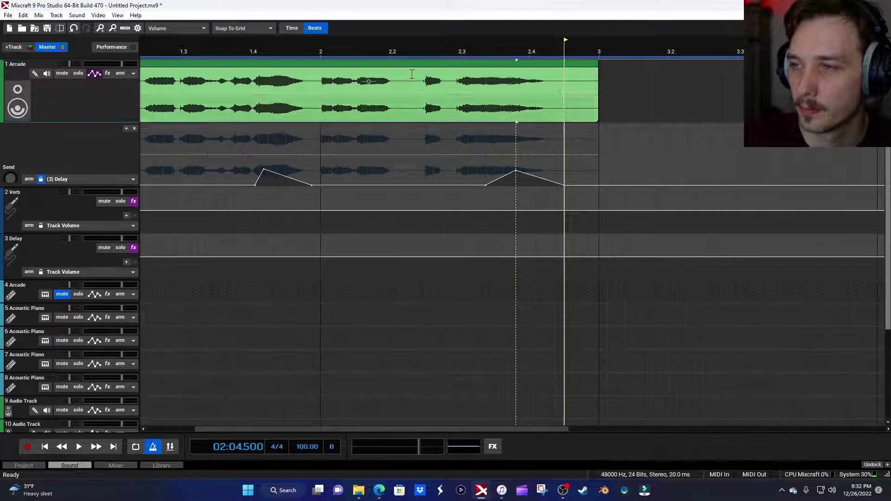
Audition the third Delay send swell, shift its start and peak earlier in the word, and replay from the start.
left_click(393, 49)
key("space")
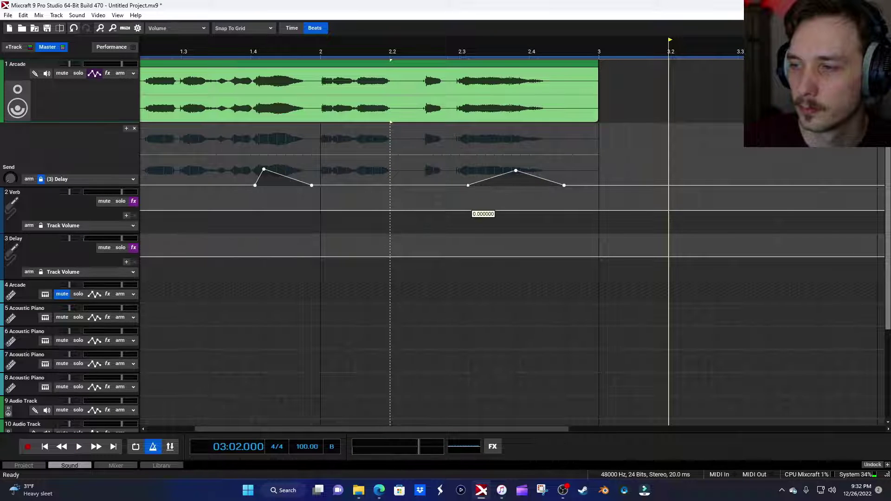
left_click(468, 208)
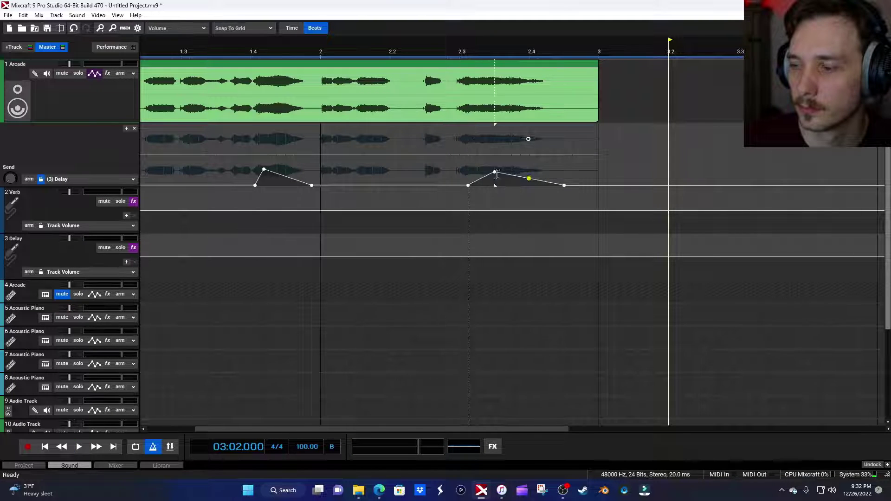
scroll(259, 302, "down", 2)
left_click(49, 449)
key("space")
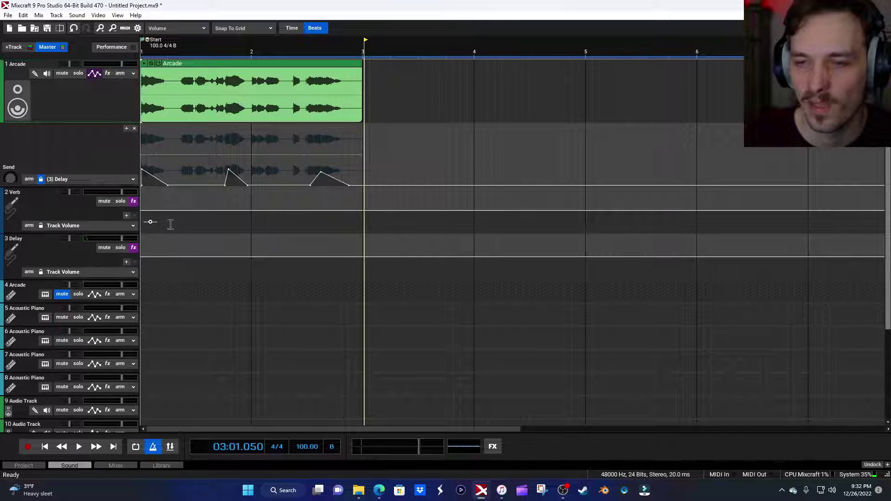
Add REQ 6 Stereo after H-Delay on the Delay track and use band 1 to roll off the lows at about 262 Hz.
left_click(133, 248)
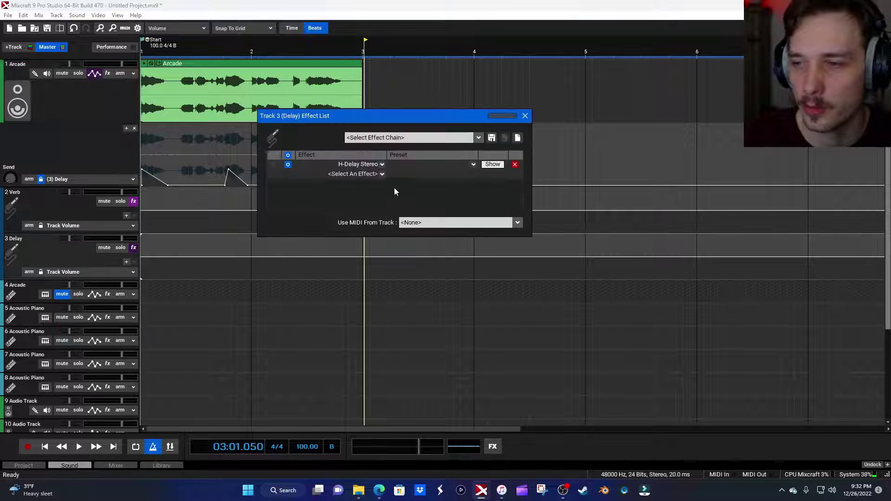
left_click(381, 174)
mouse_move(422, 195)
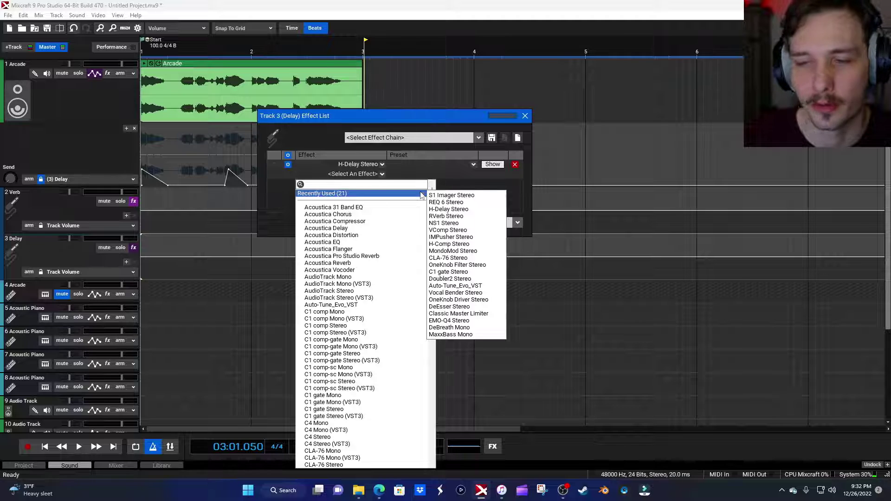
left_click(441, 202)
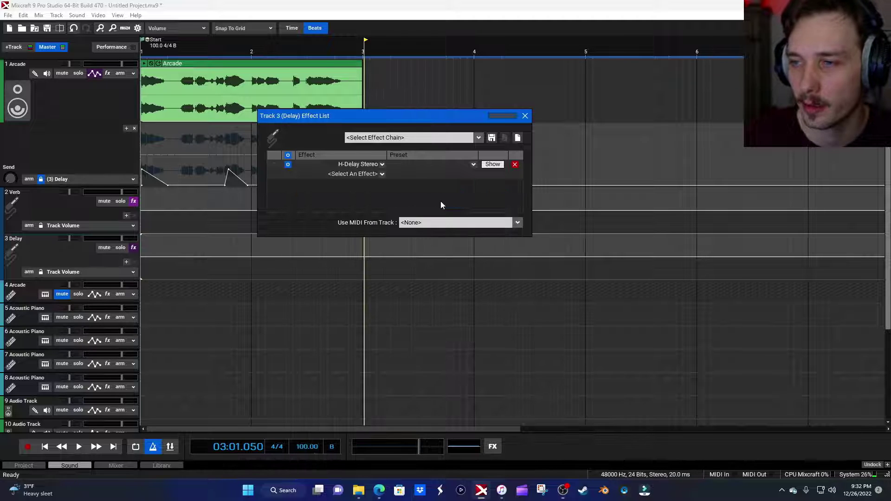
left_click_drag(359, 197, 398, 224)
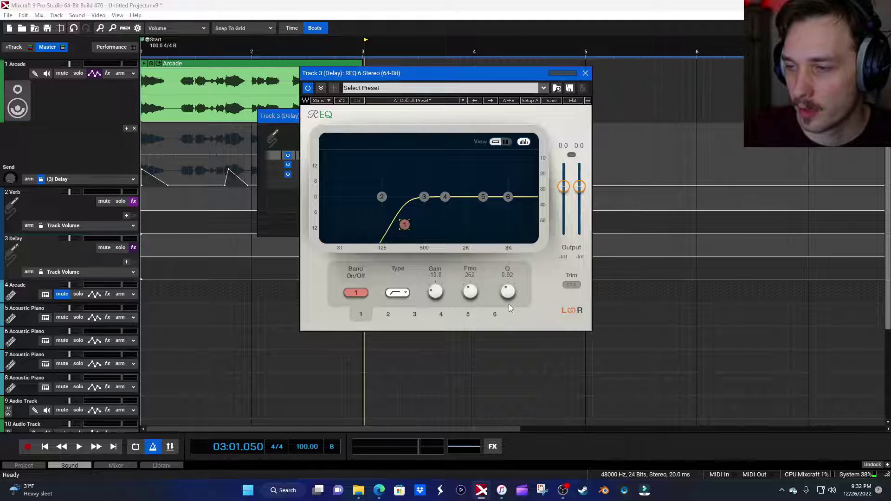
Change REQ 6 band 6 to a low-pass filter at about 5907 Hz with Q 1.41, and uncover the effect list.
left_click(508, 197)
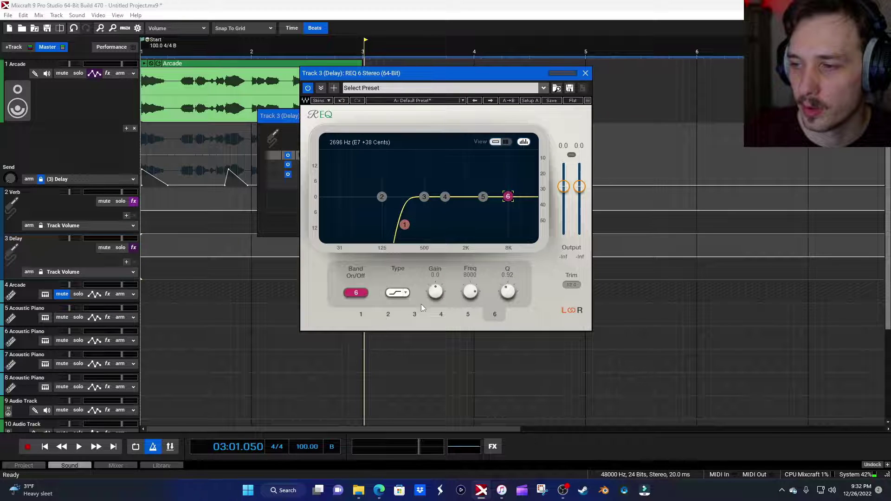
left_click(407, 295)
left_click(445, 323)
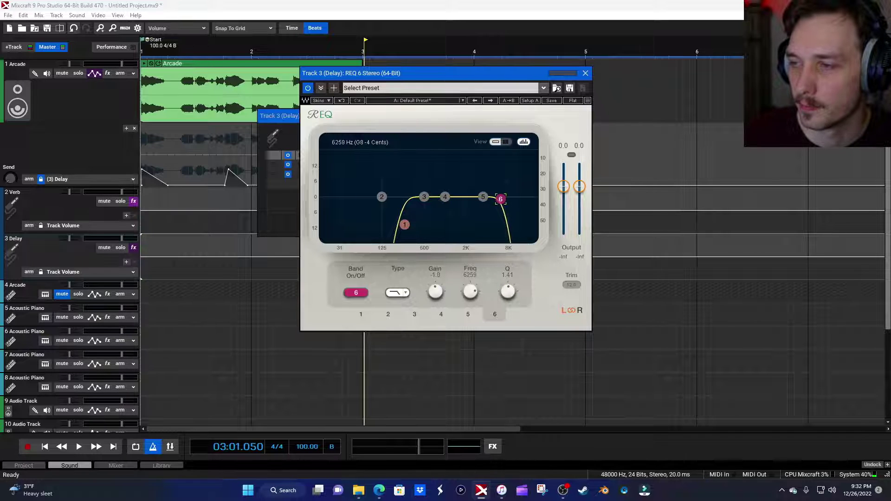
left_click_drag(475, 79, 537, 163)
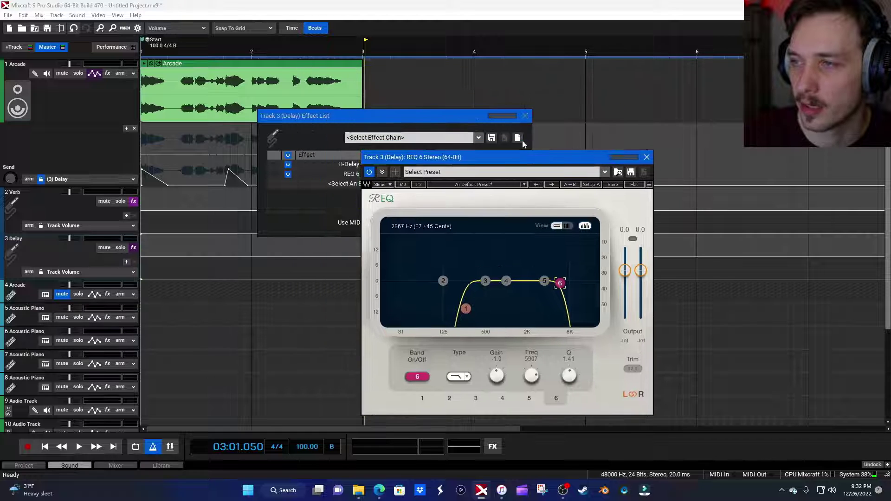
Audition the filtered delay from the start, close the REQ 6 window, and stop playback.
left_click(44, 447)
left_click(78, 447)
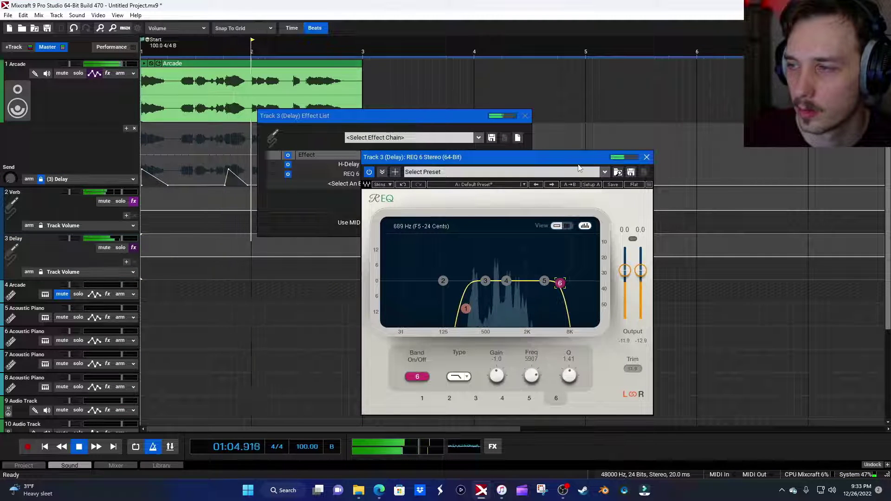
left_click(646, 158)
key("space")
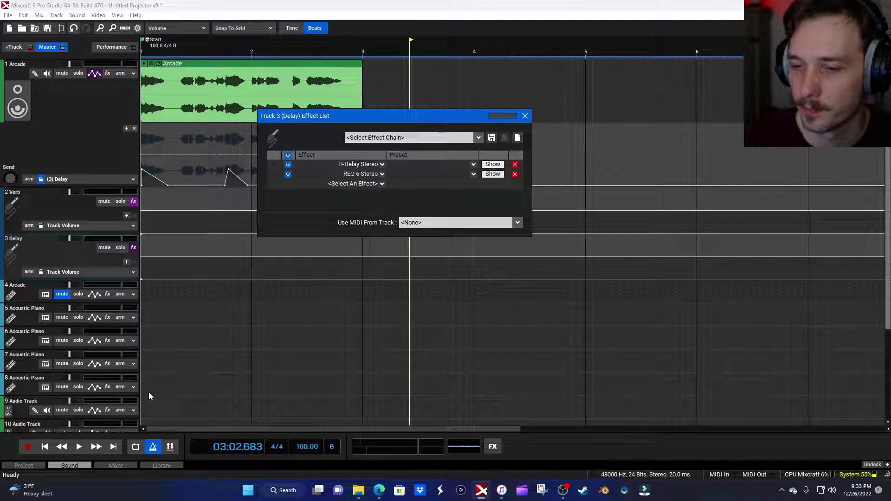
Reopen the Delay track's REQ 6 and cut band 3 by 4 dB at about 511 Hz.
left_click(56, 446)
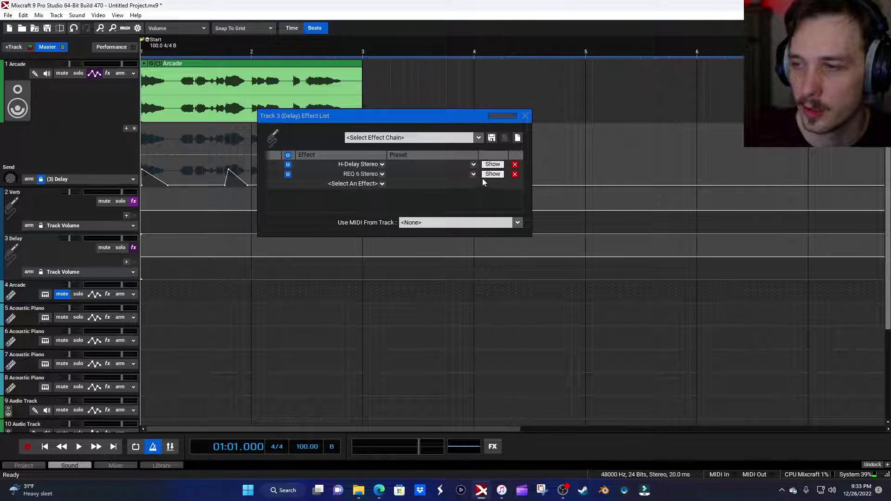
left_click(491, 174)
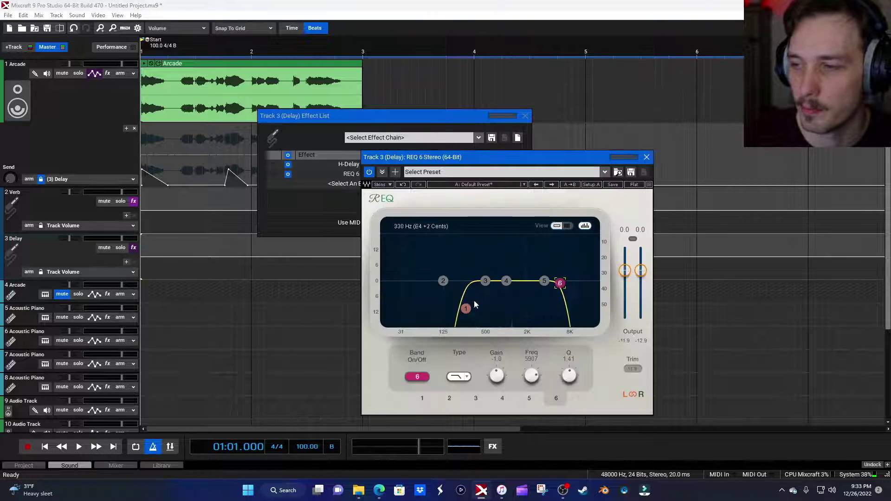
left_click_drag(487, 284, 486, 289)
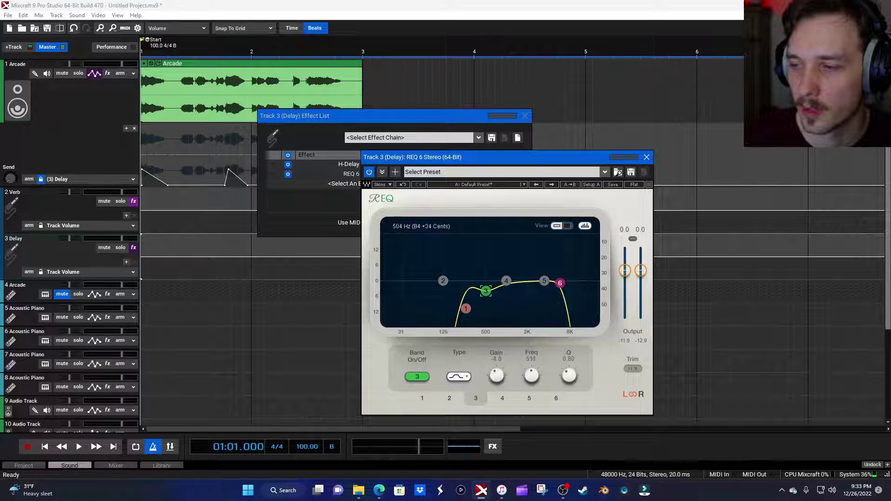
Audition the delay with the midrange cut, close REQ 6 and the Delay effect list, and return to the start.
key("space")
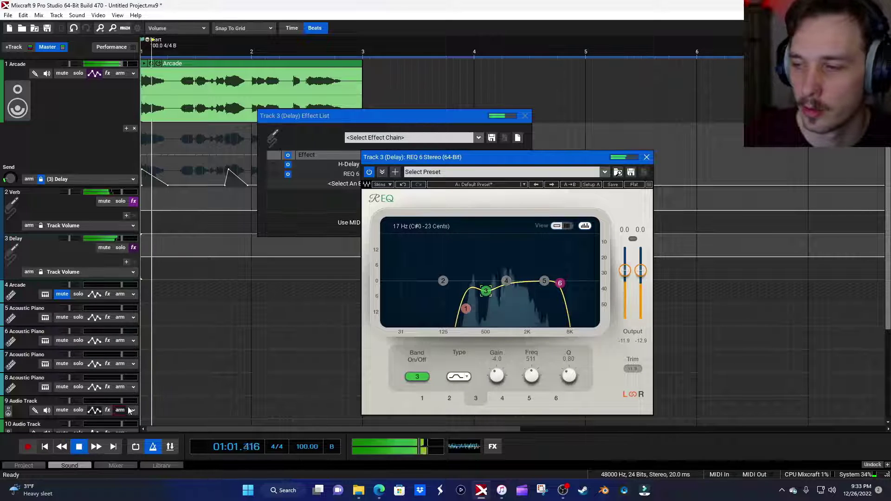
left_click(647, 159)
left_click(527, 119)
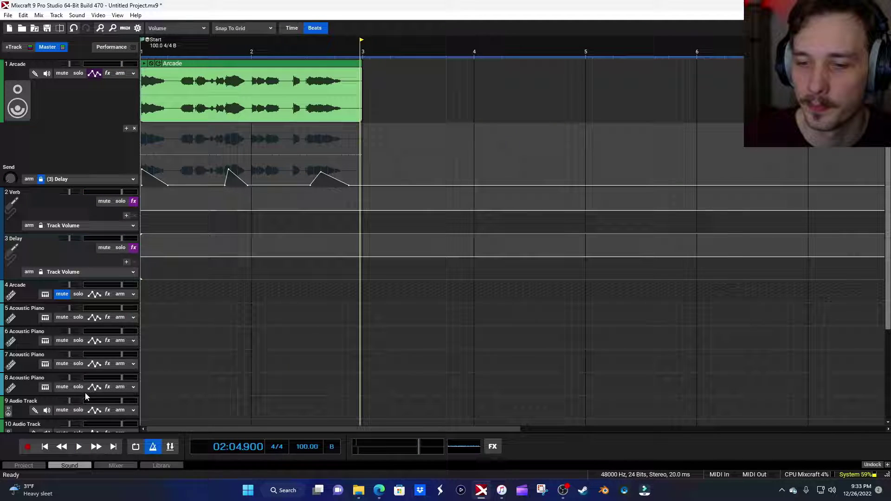
left_click(45, 448)
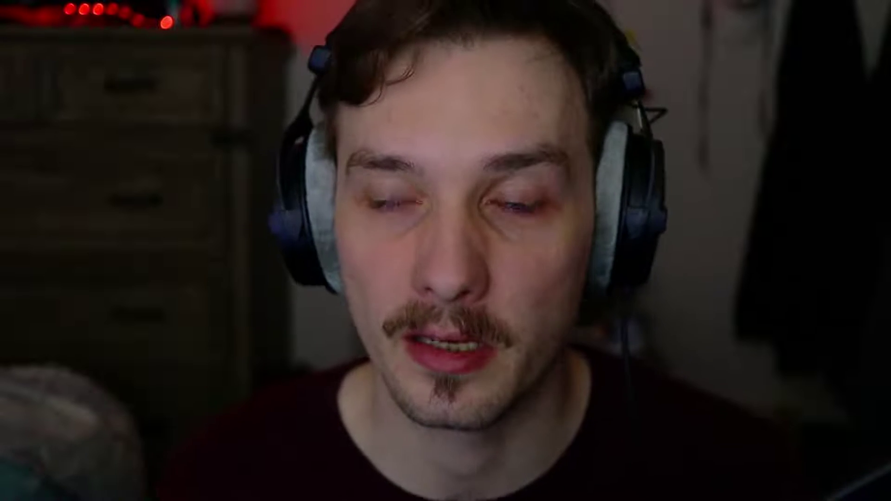